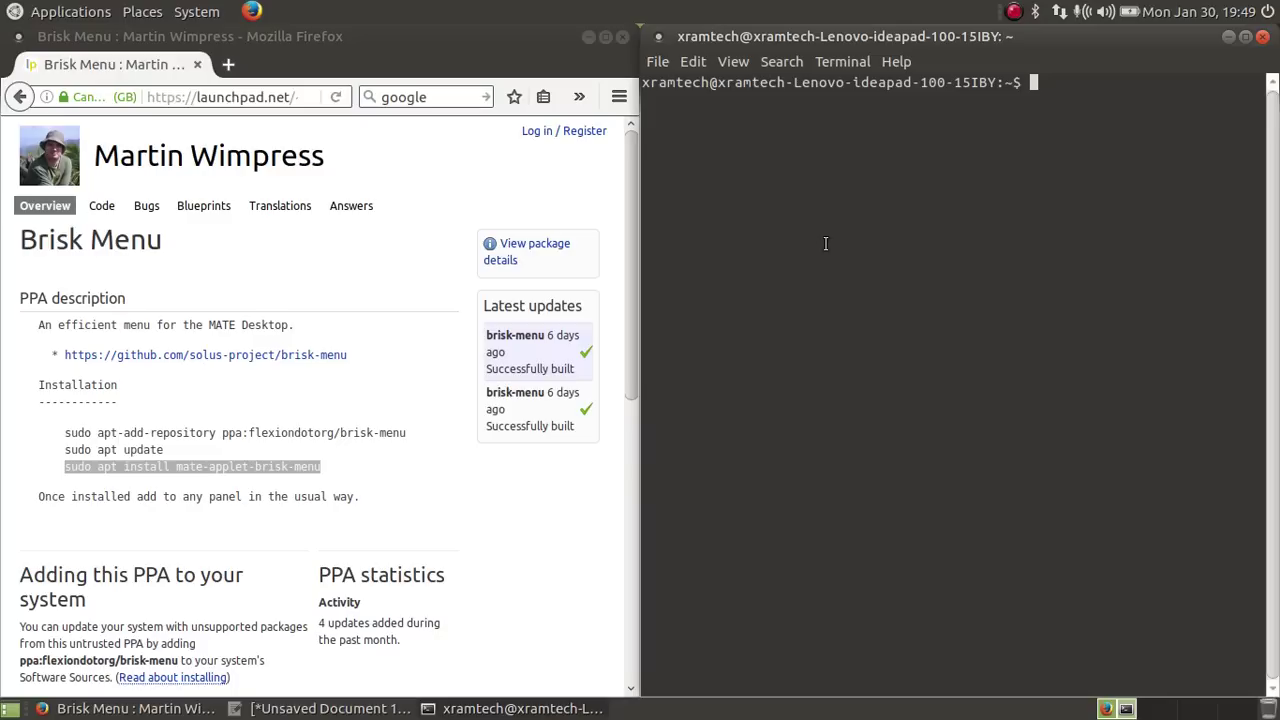
Copy the command sudo apt-add-repository ppa:flexiondotorg/brisk-menu from the PPA page into the terminal
left_click(97, 438)
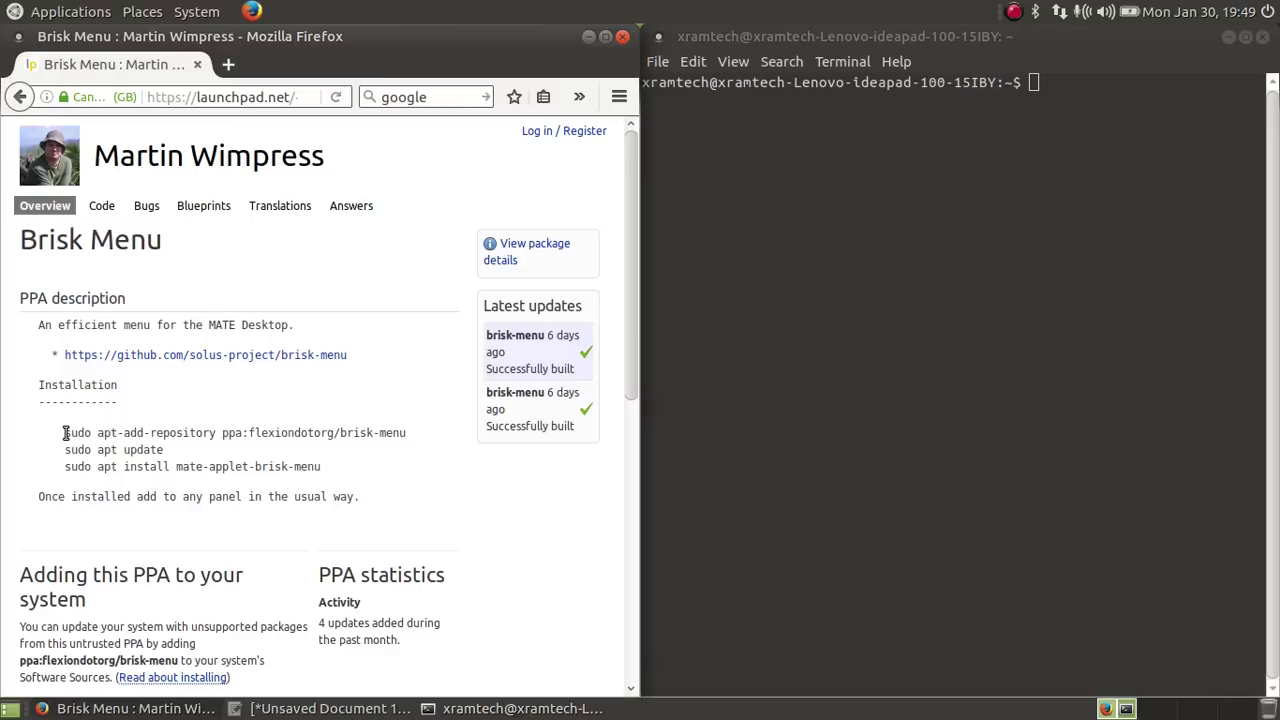
left_click_drag(64, 432, 415, 437)
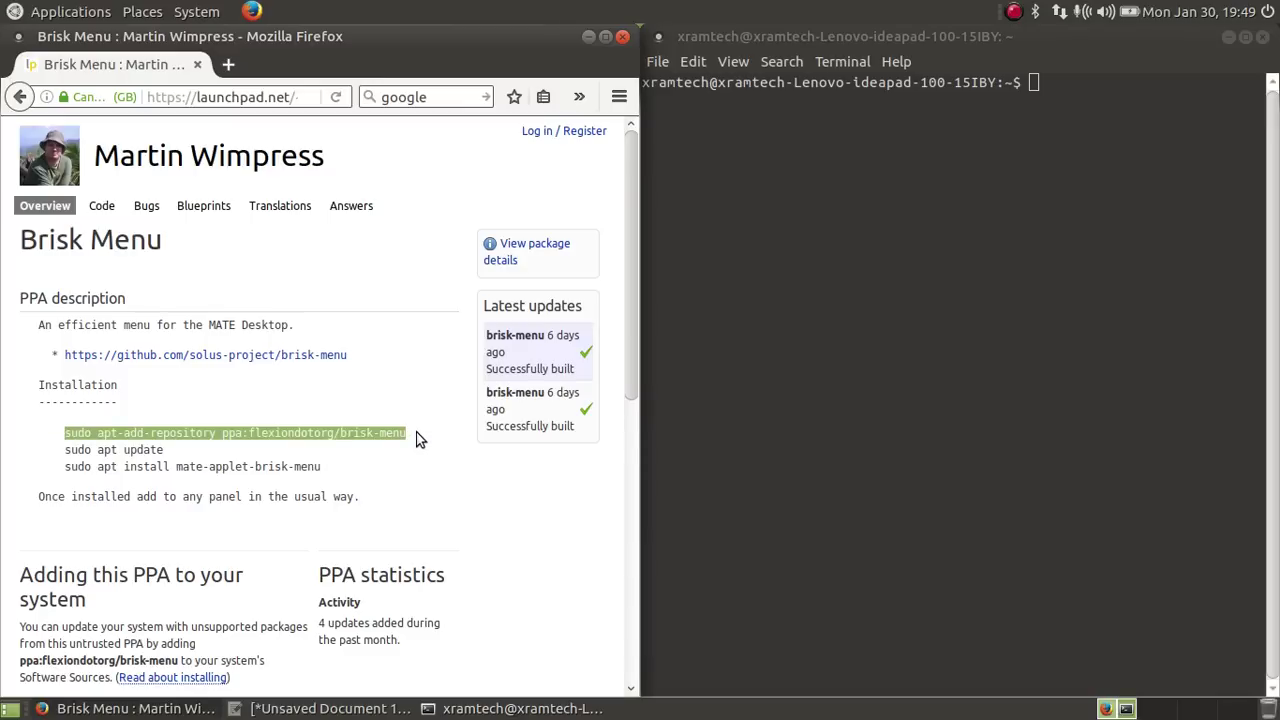
right_click(362, 432)
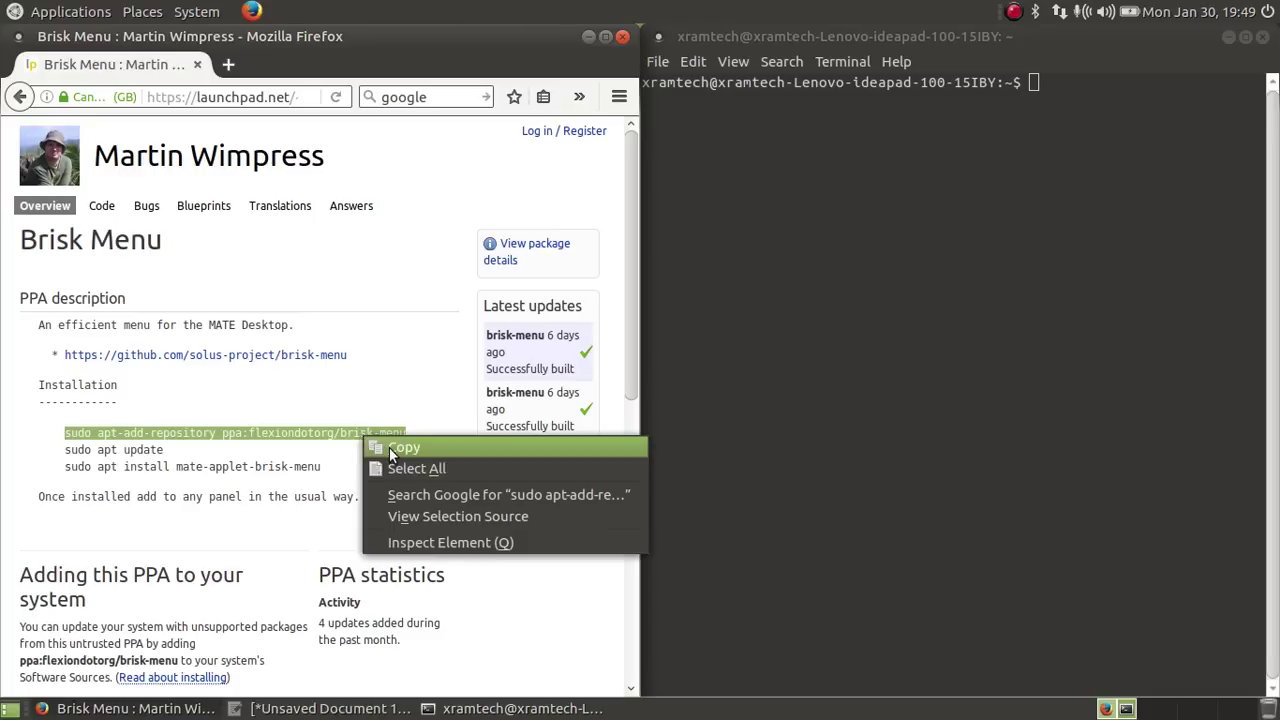
left_click(389, 447)
left_click(651, 105)
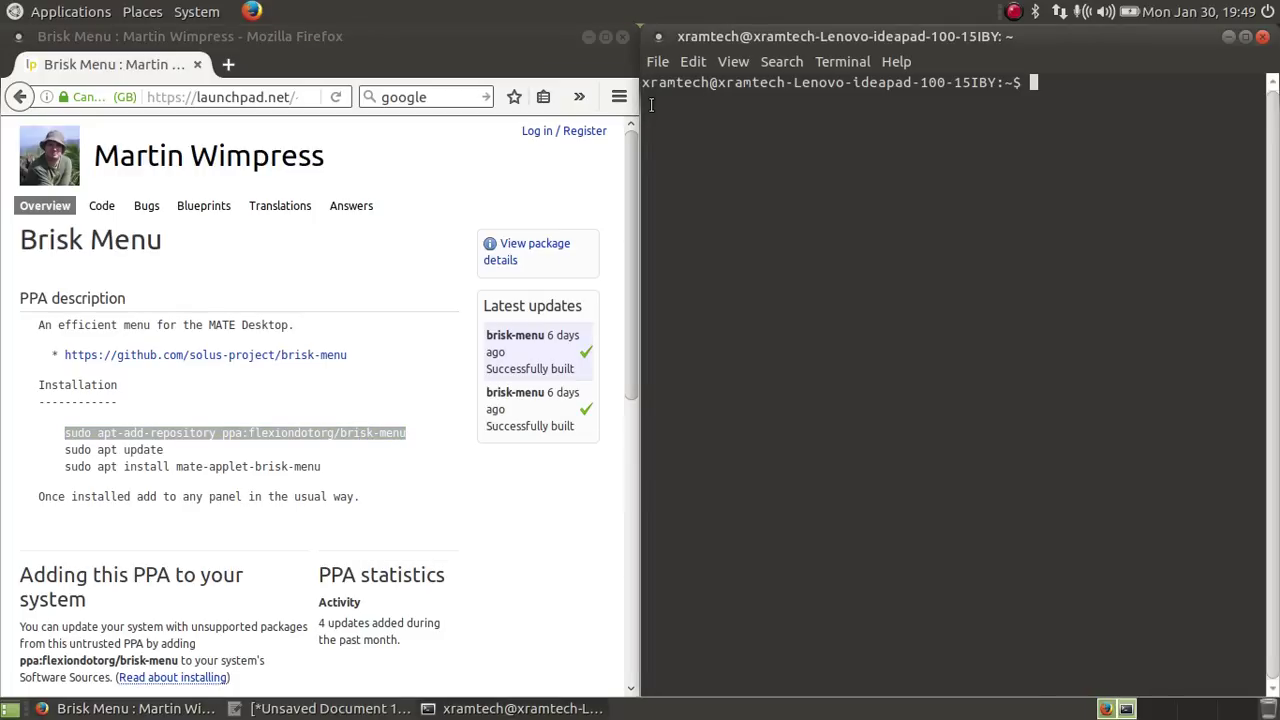
right_click(651, 105)
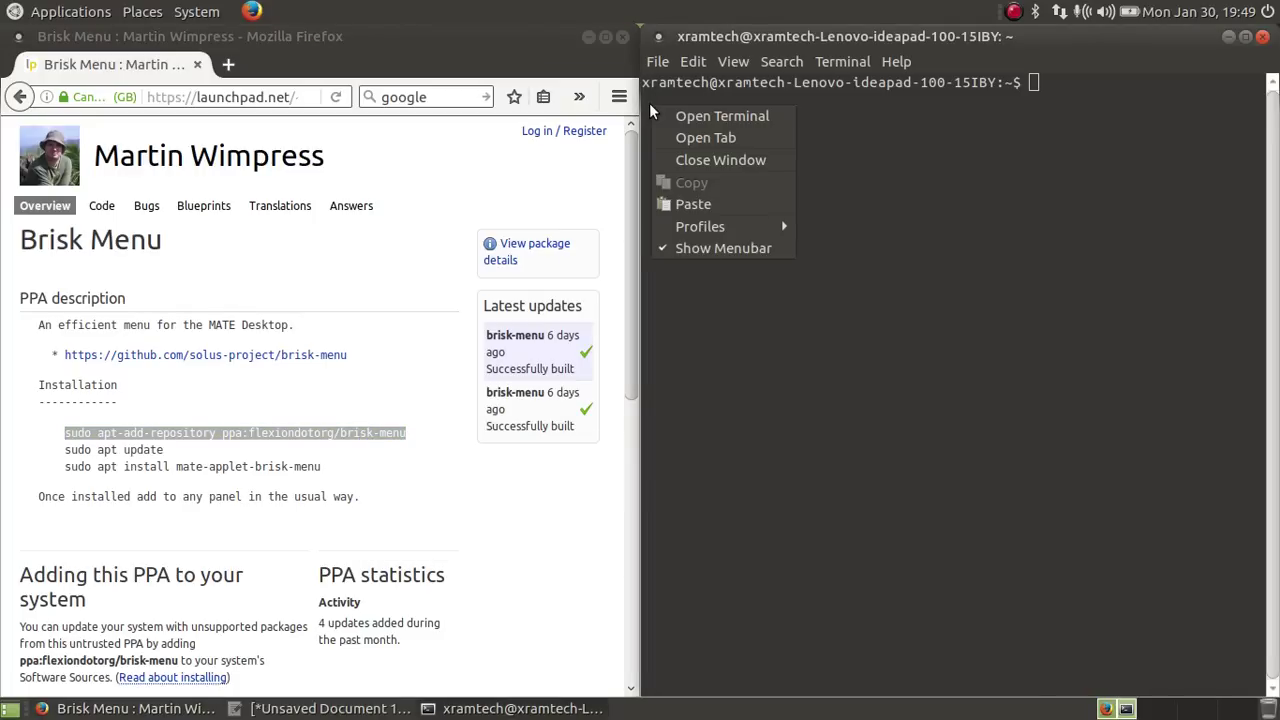
left_click(693, 204)
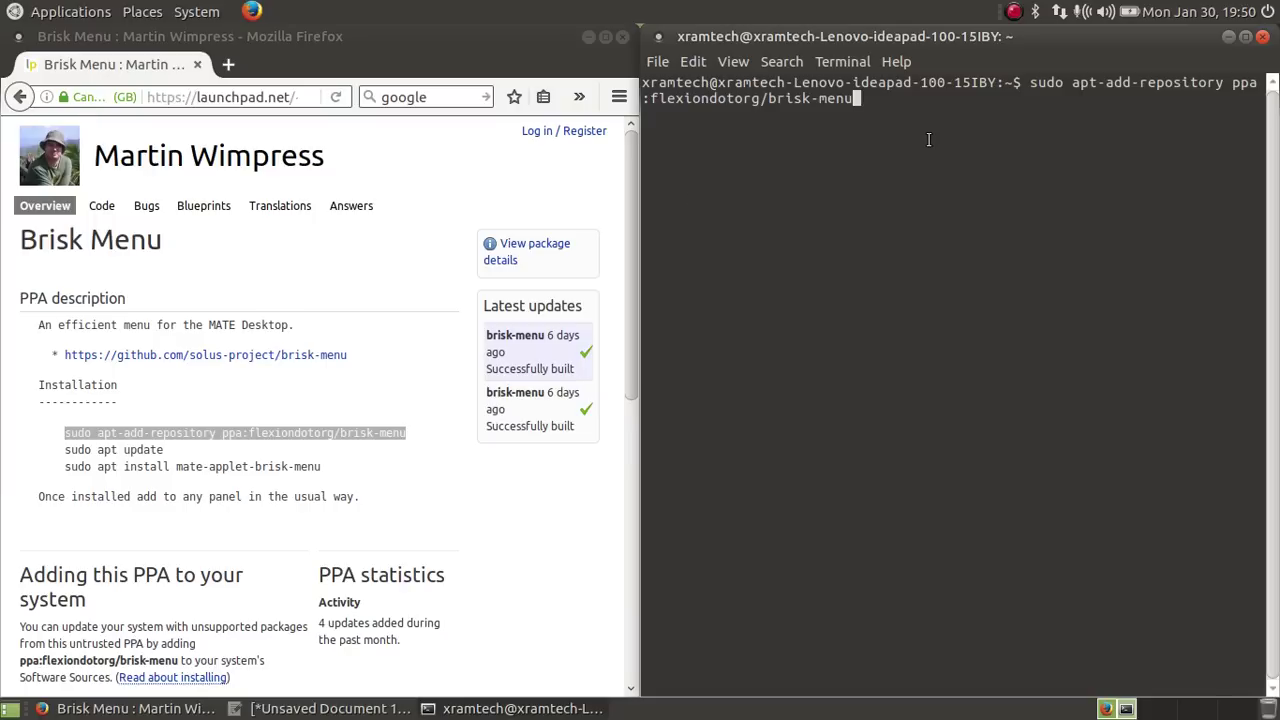
Run the pasted repository command, enter the sudo password and confirm adding the PPA
key("Return")
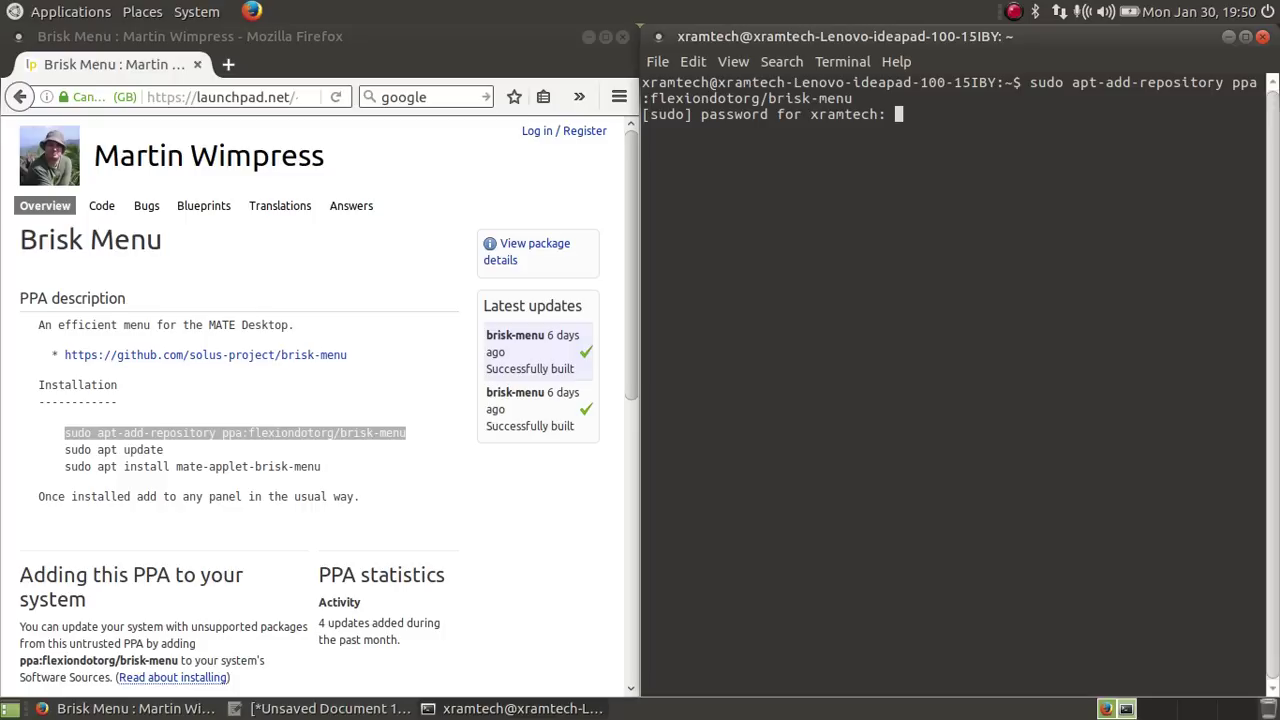
key("Return")
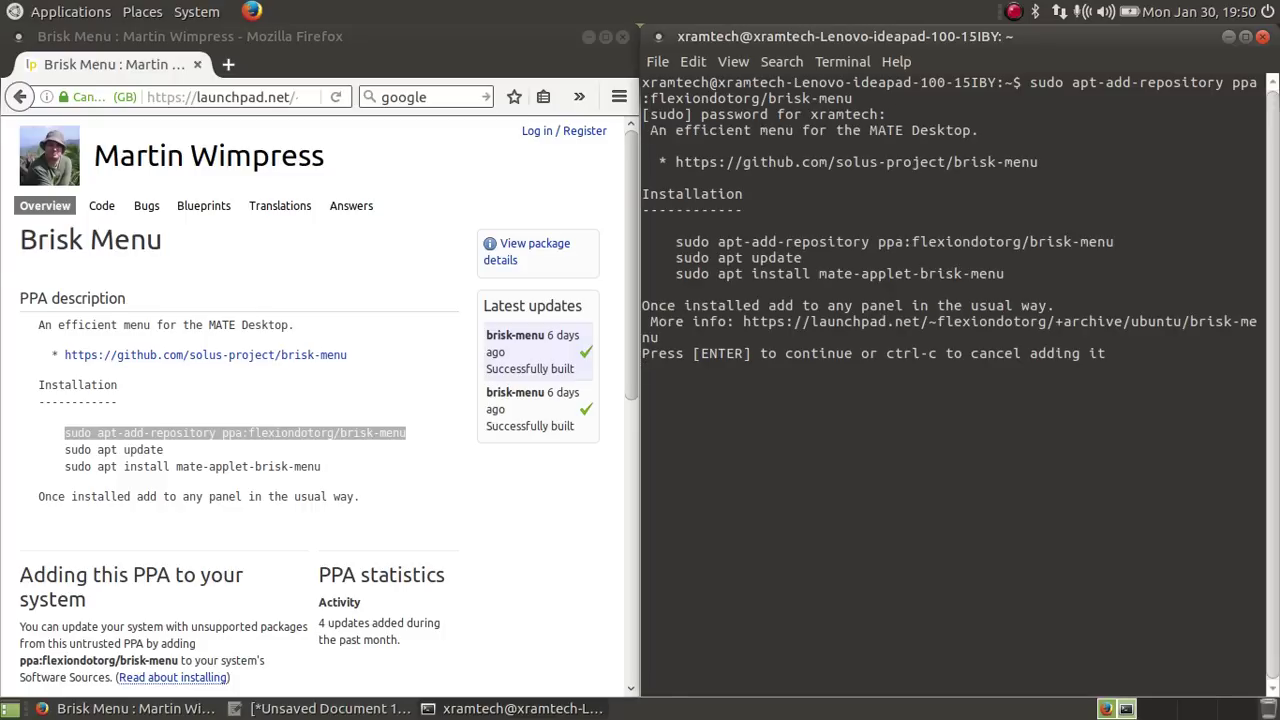
key("Return")
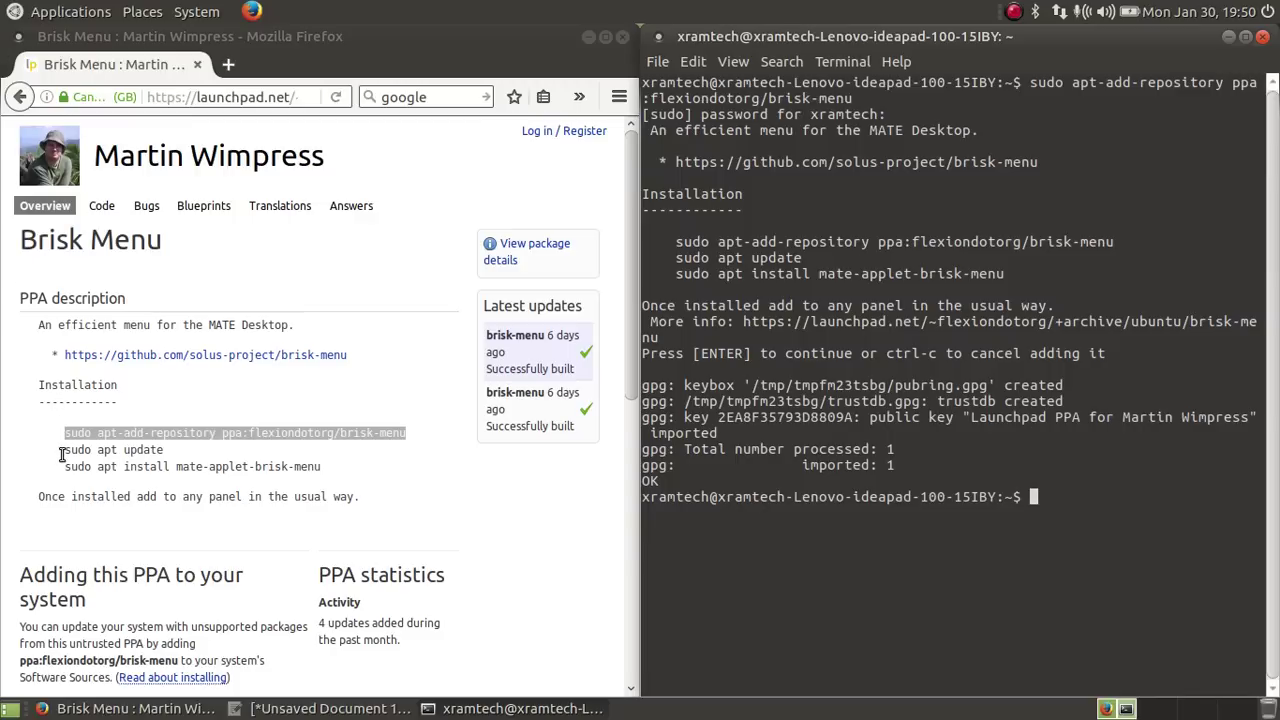
Copy sudo apt update from the PPA page into the terminal and run it
left_click_drag(60, 452, 168, 458)
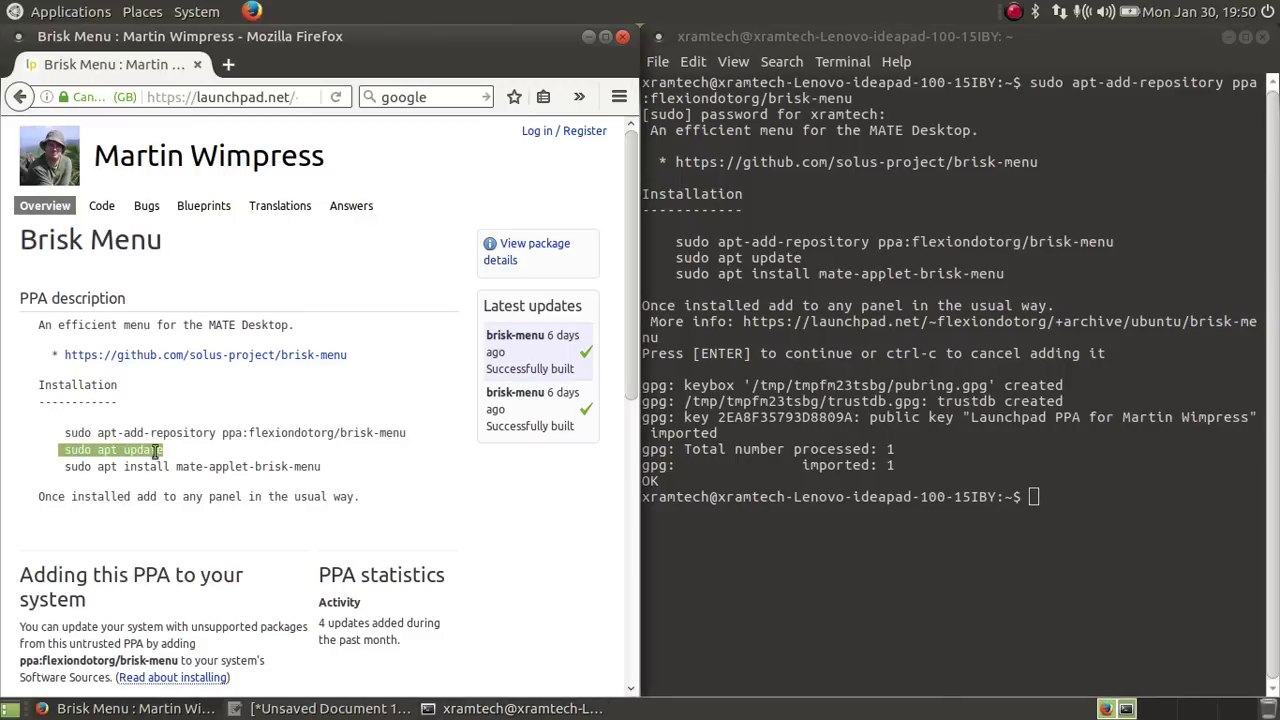
right_click(148, 451)
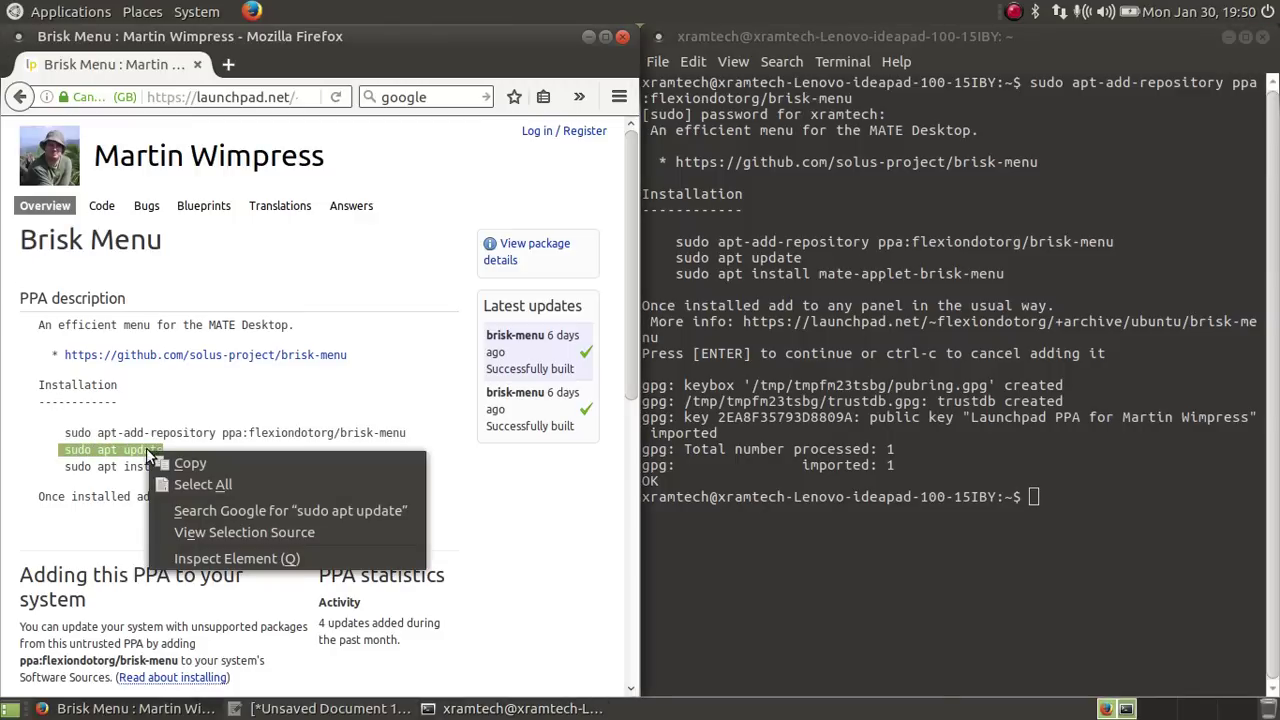
left_click(182, 463)
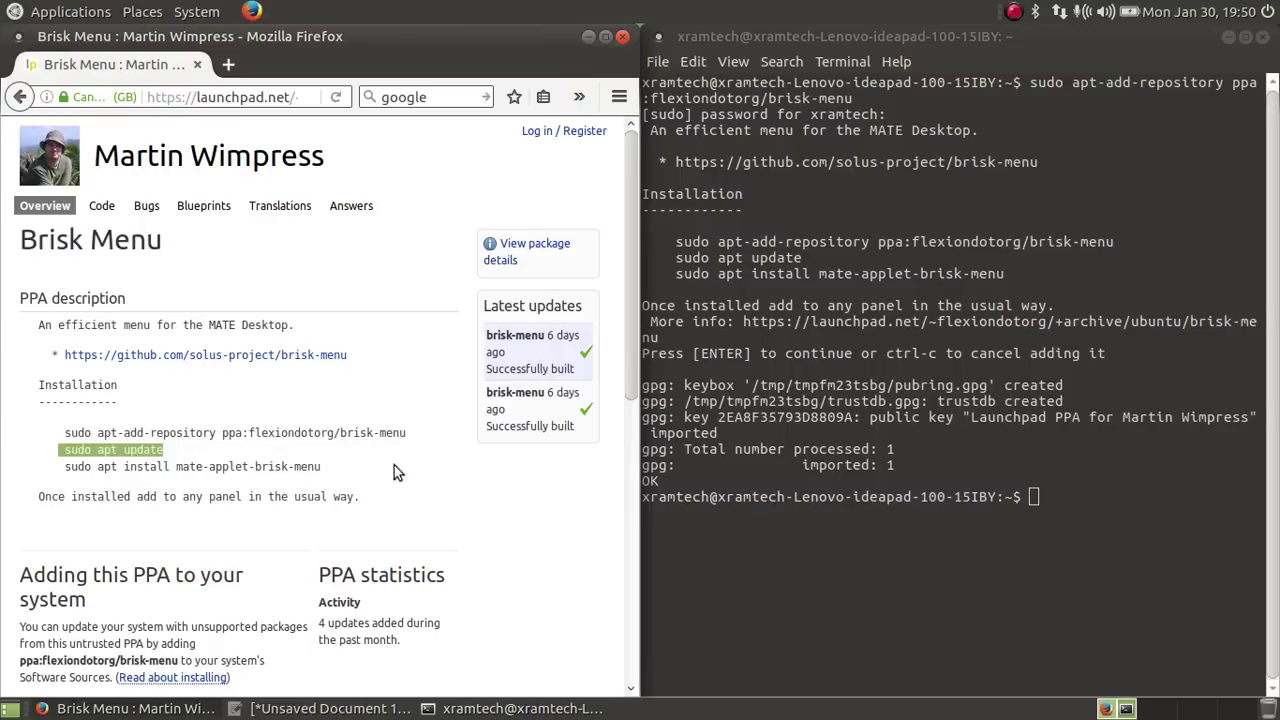
left_click(1035, 496)
right_click(1035, 498)
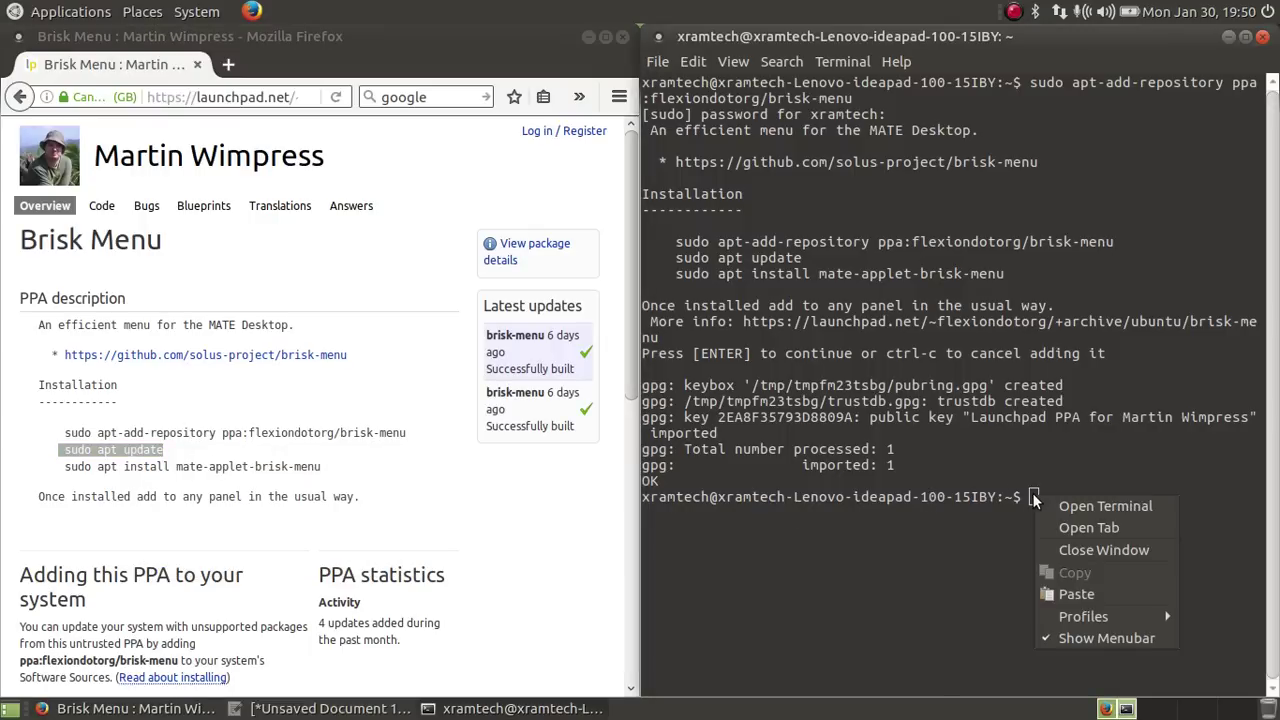
left_click(1077, 594)
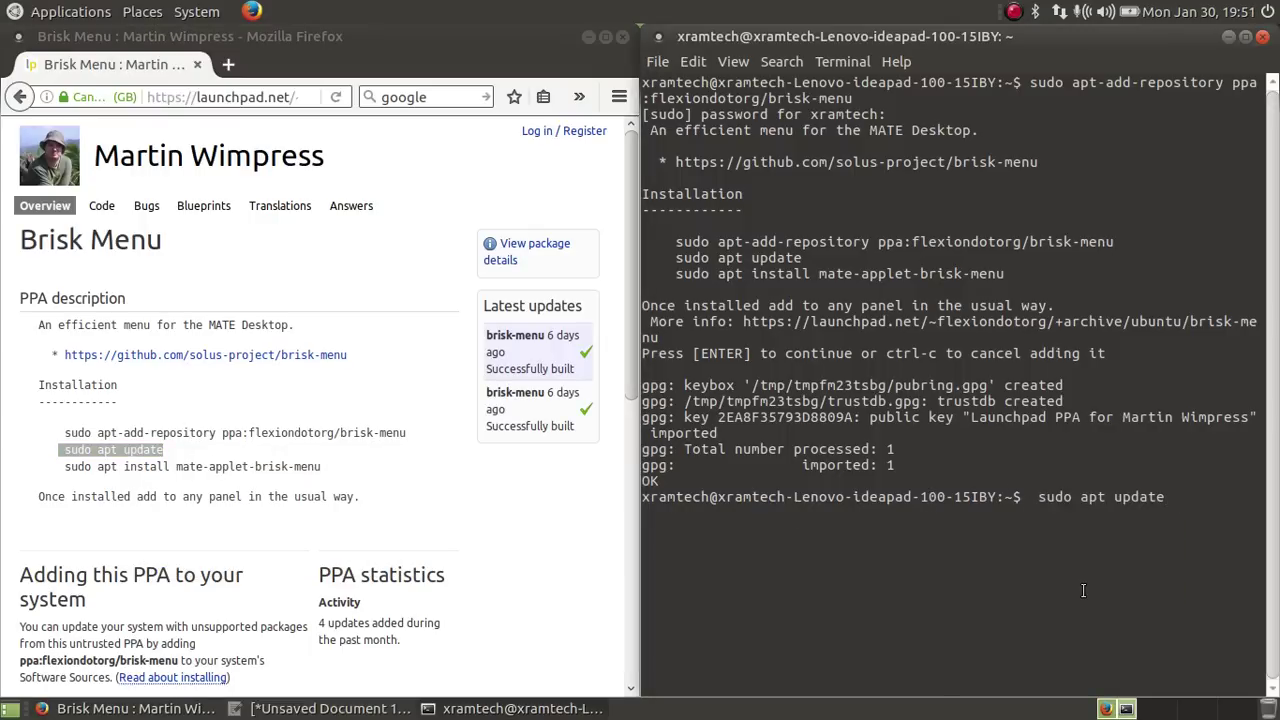
key("Return")
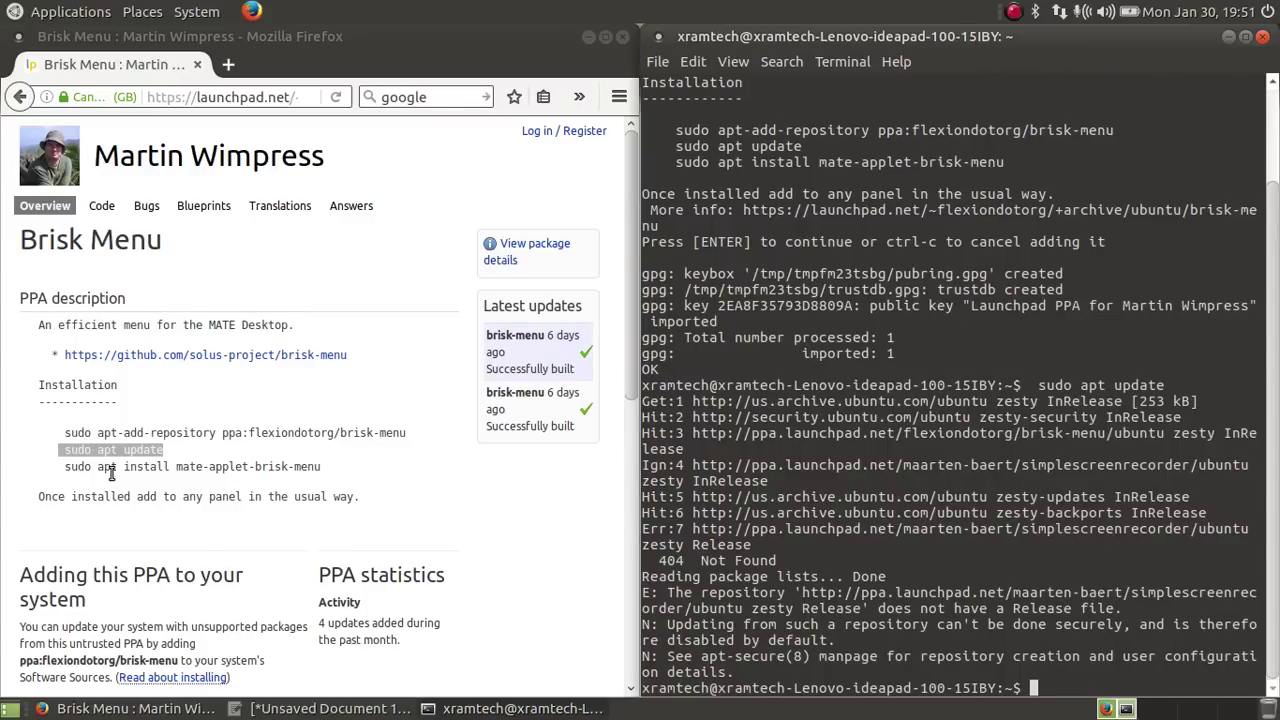
Copy sudo apt install mate-applet-brisk-menu from the PPA page into the terminal and run it
left_click(62, 467)
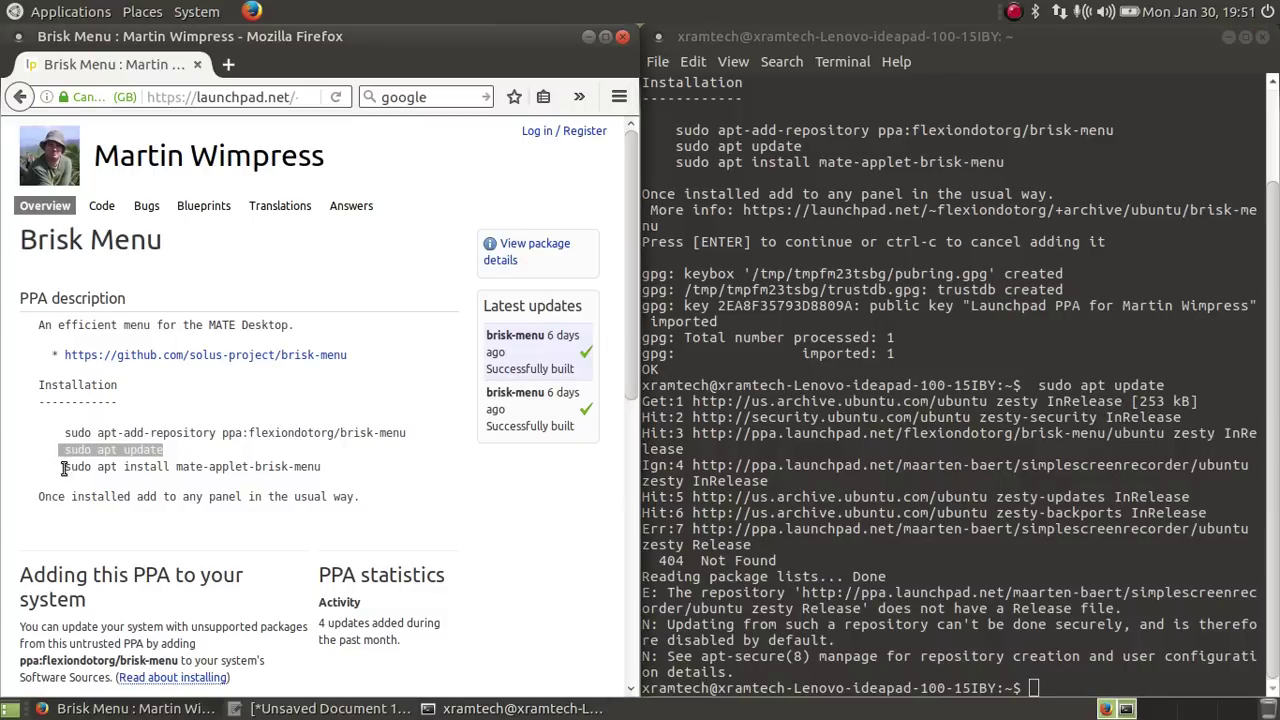
left_click_drag(62, 467, 323, 466)
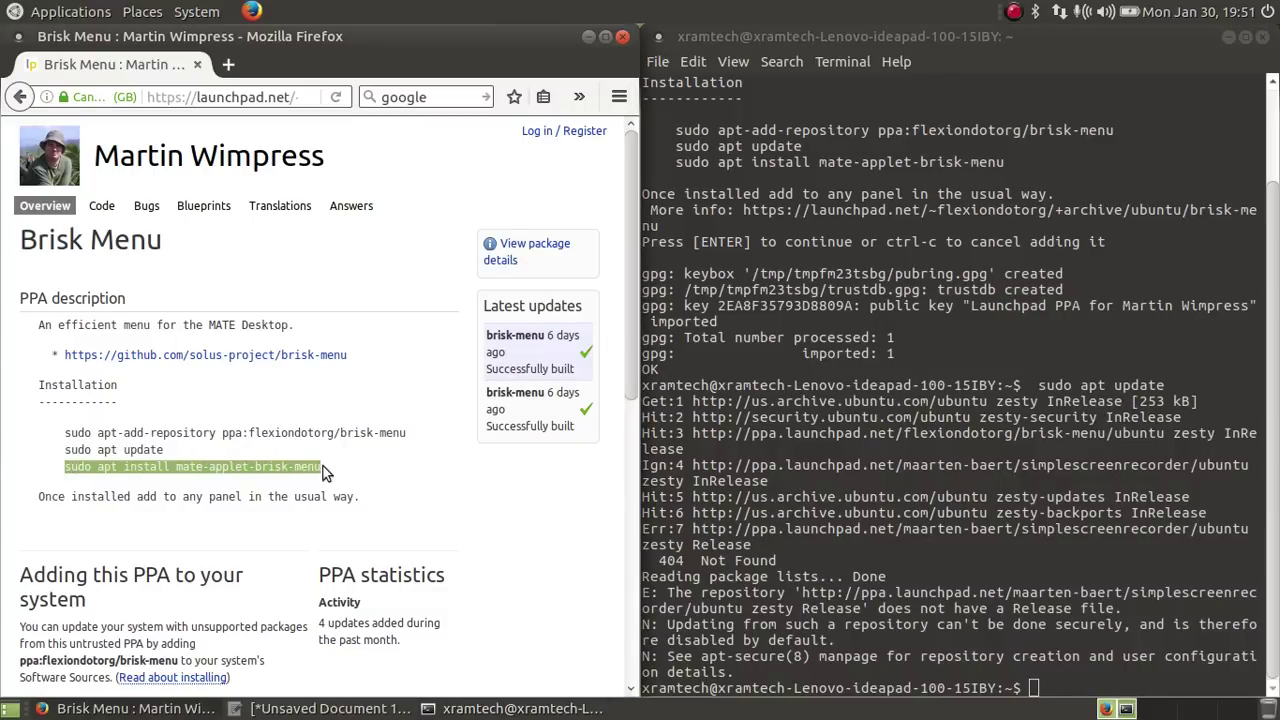
right_click(260, 469)
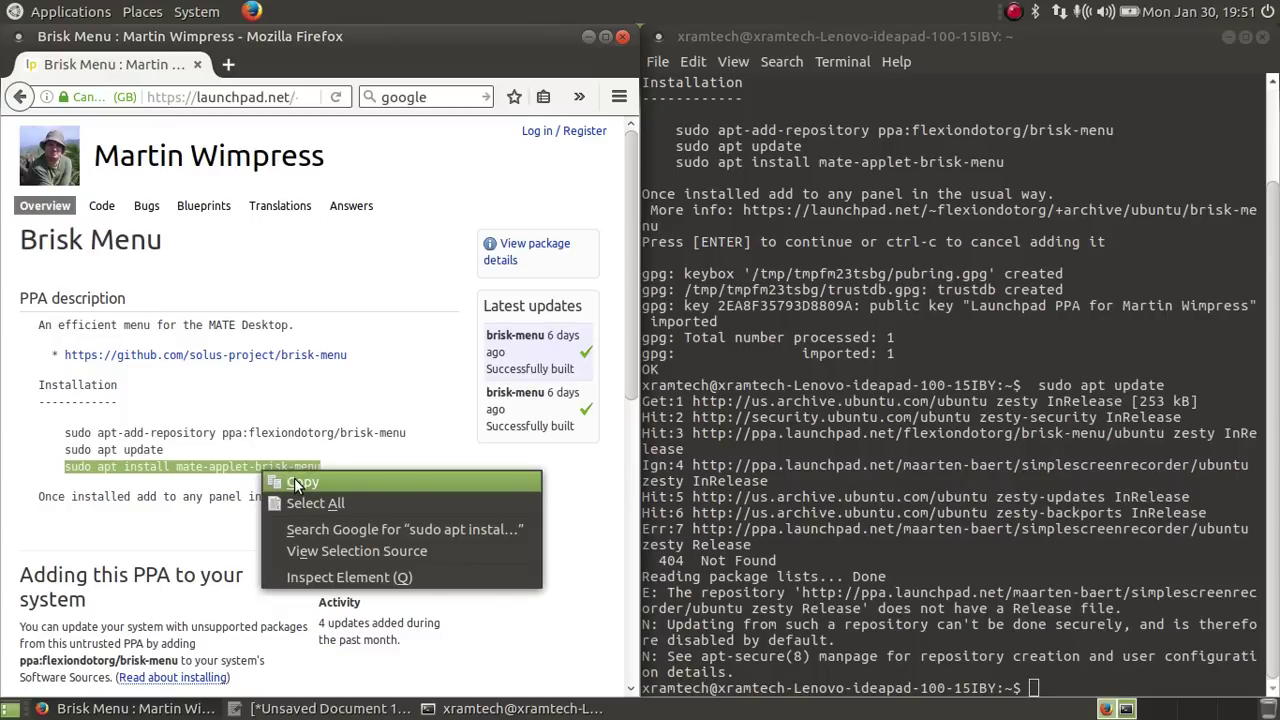
left_click(296, 484)
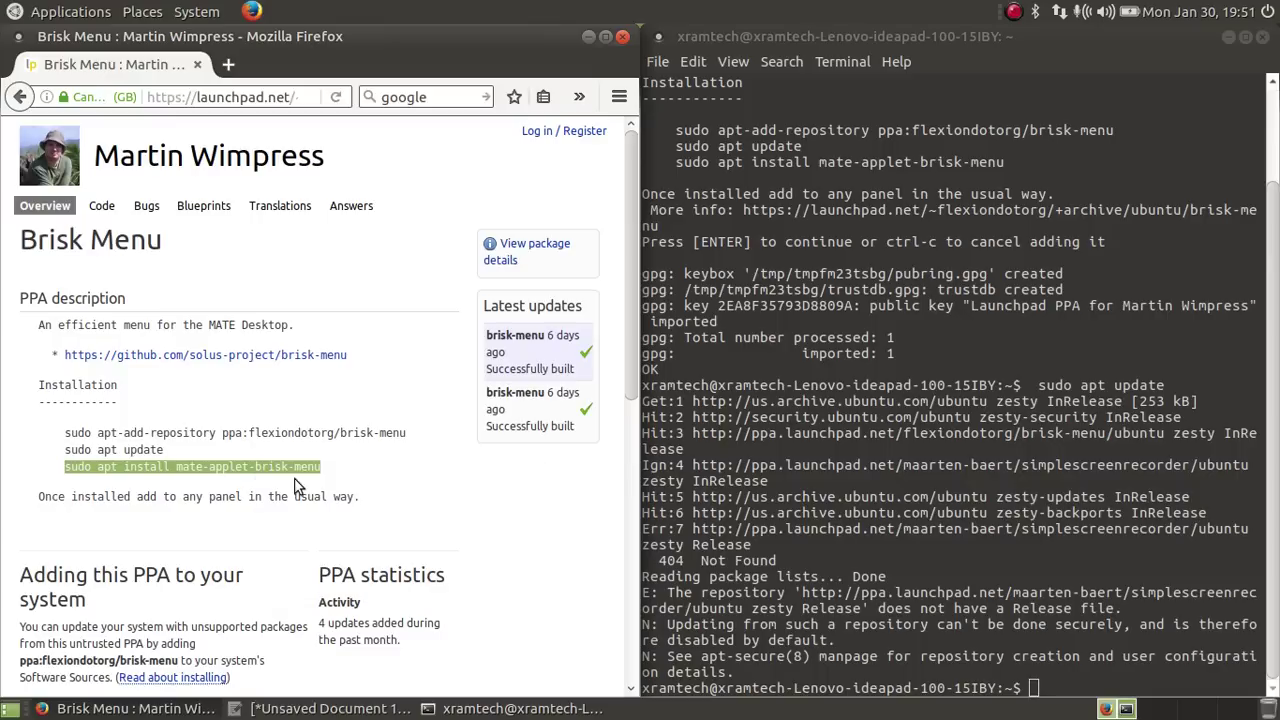
left_click(1030, 688)
right_click(1030, 688)
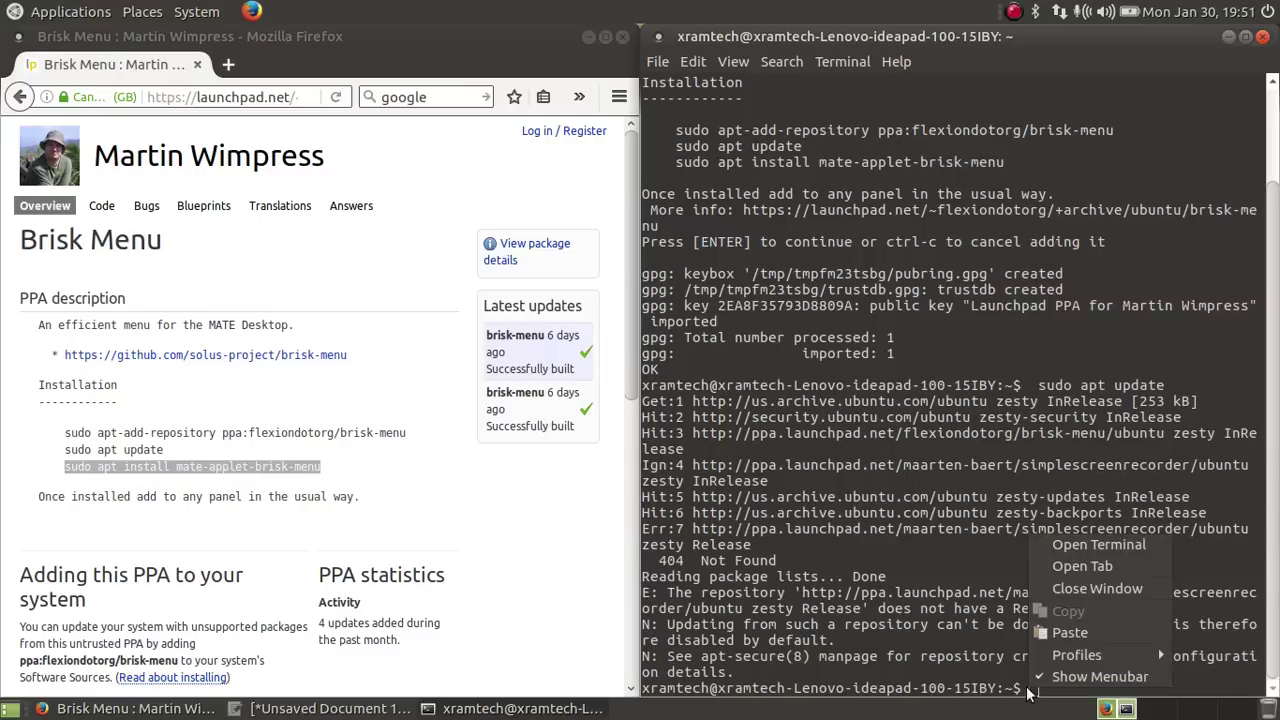
left_click(1063, 630)
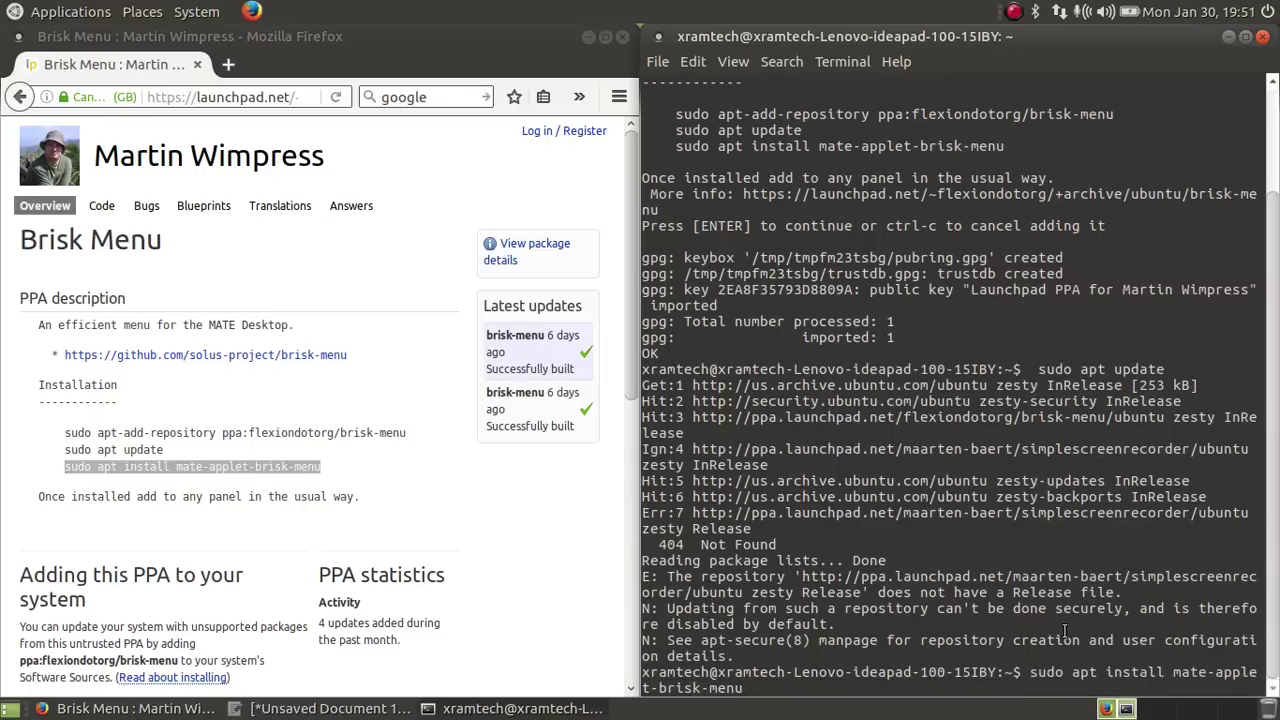
key("Return")
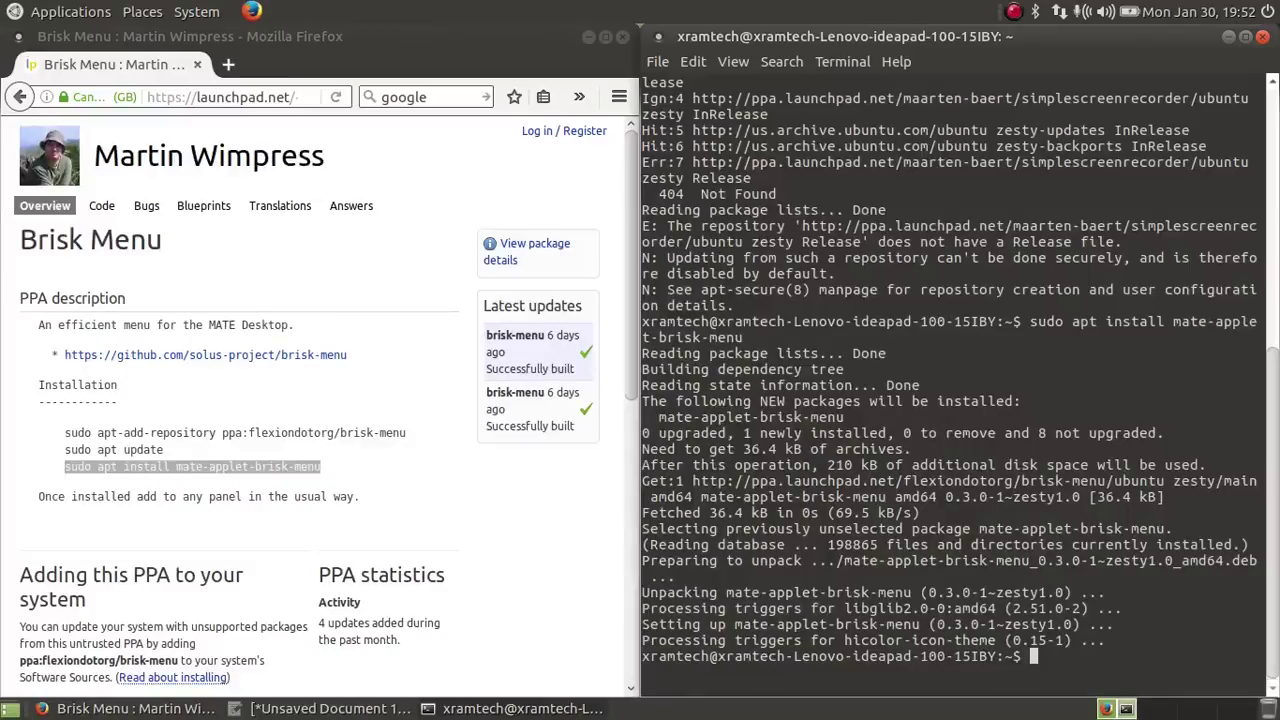
Close the terminal and browser windows, and add the Brisk Menu applet to the panel that holds the Applications menu
left_click(1263, 37)
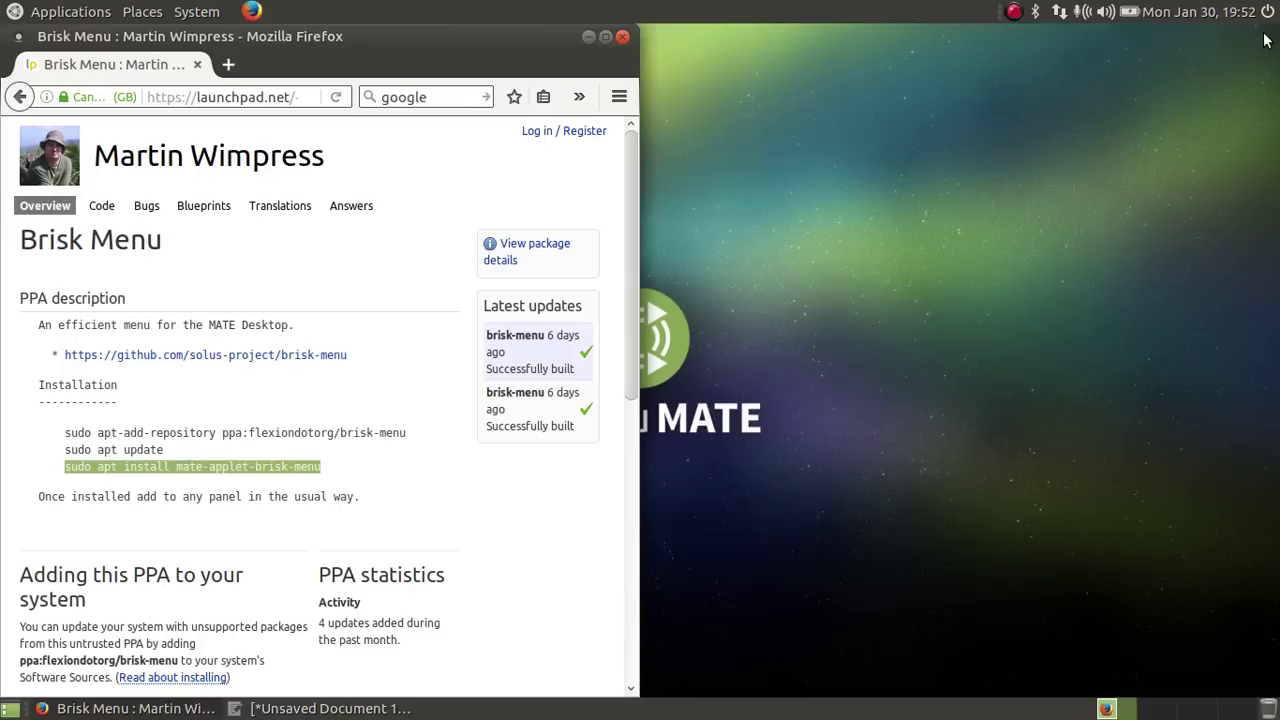
left_click(620, 37)
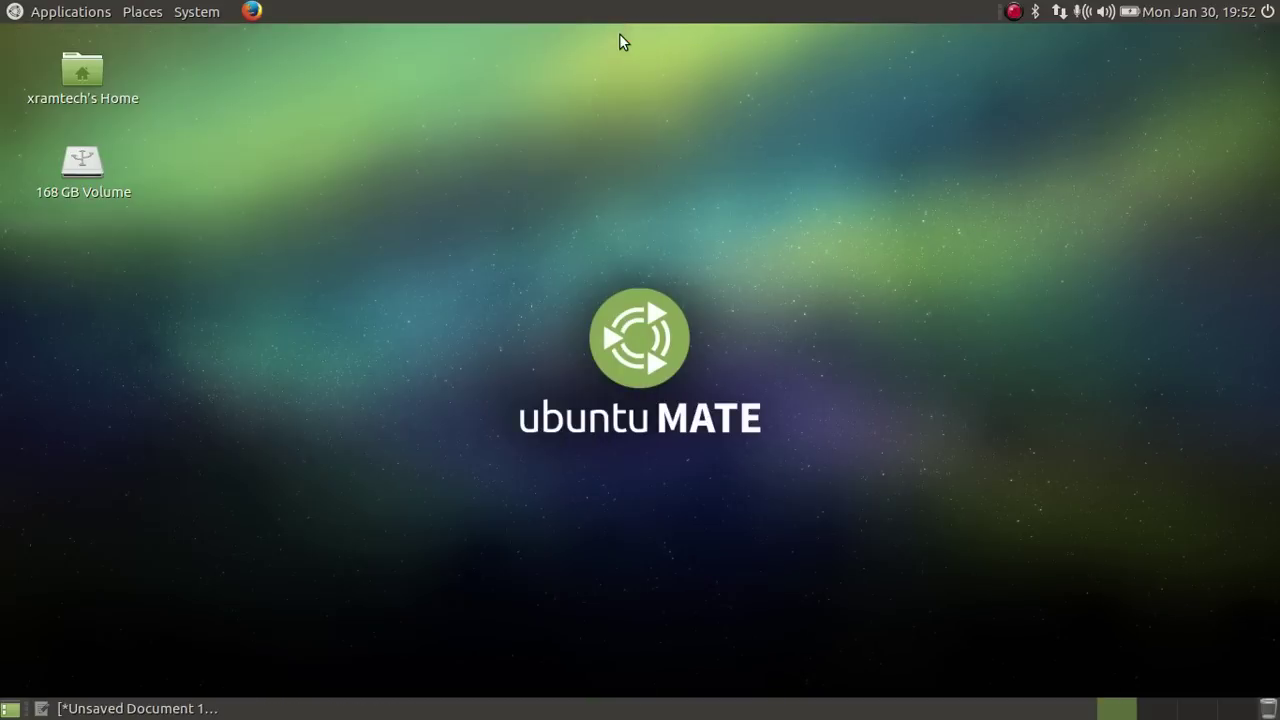
right_click(509, 14)
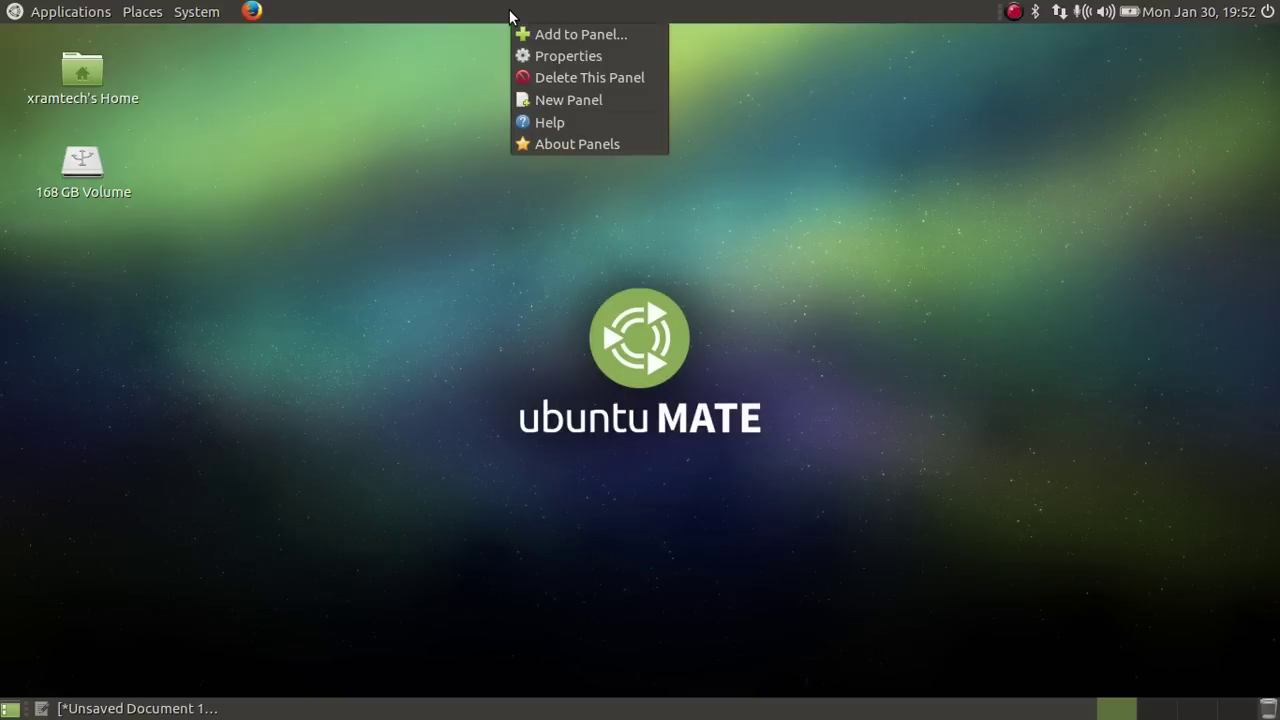
left_click(525, 33)
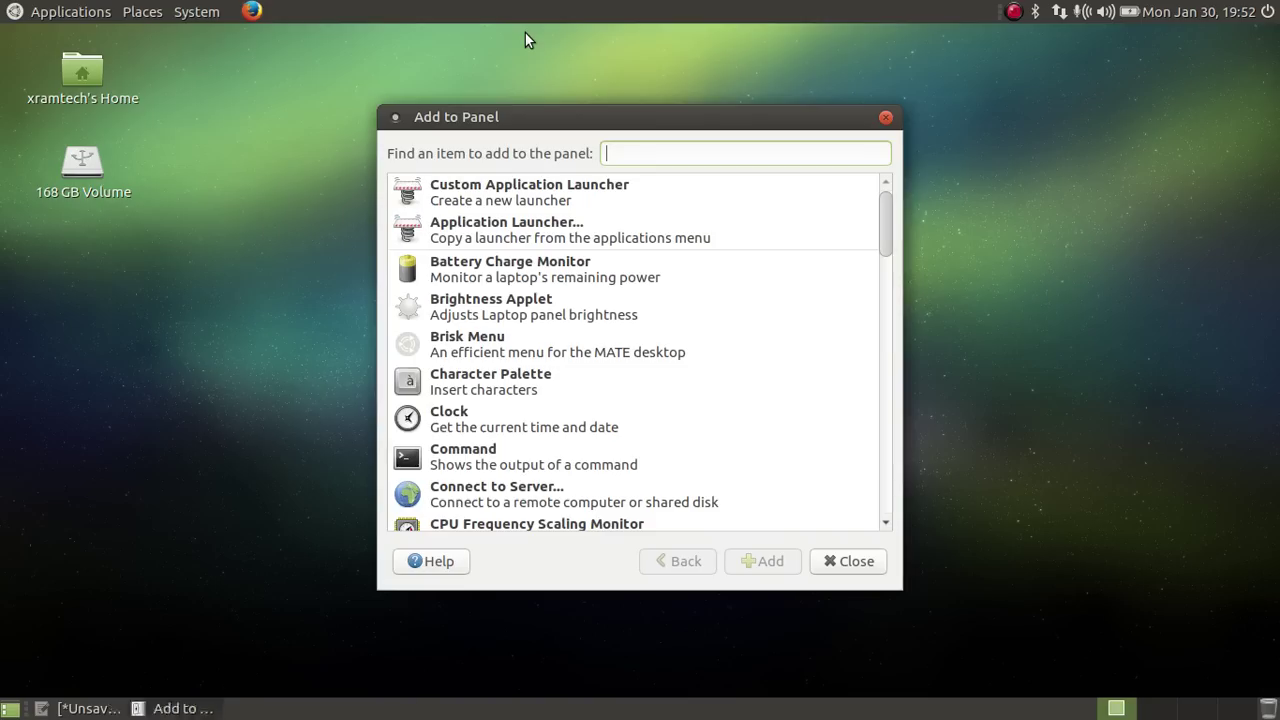
left_click(474, 343)
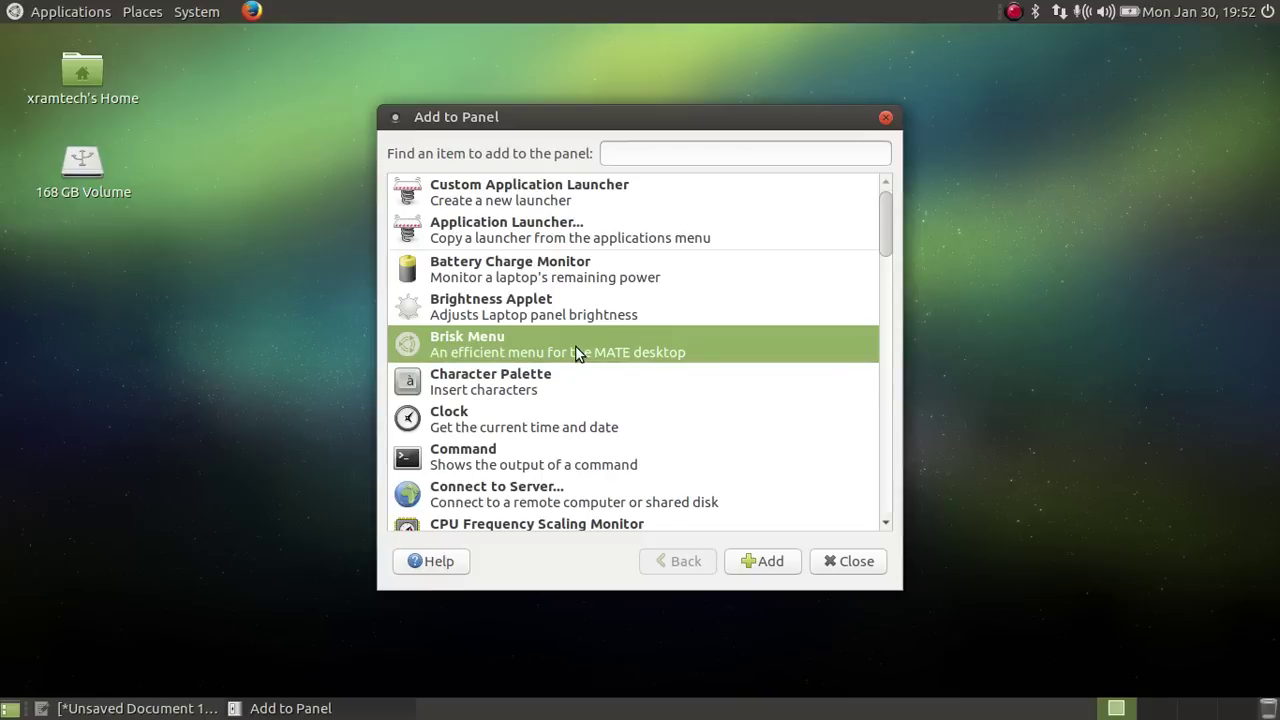
left_click(748, 563)
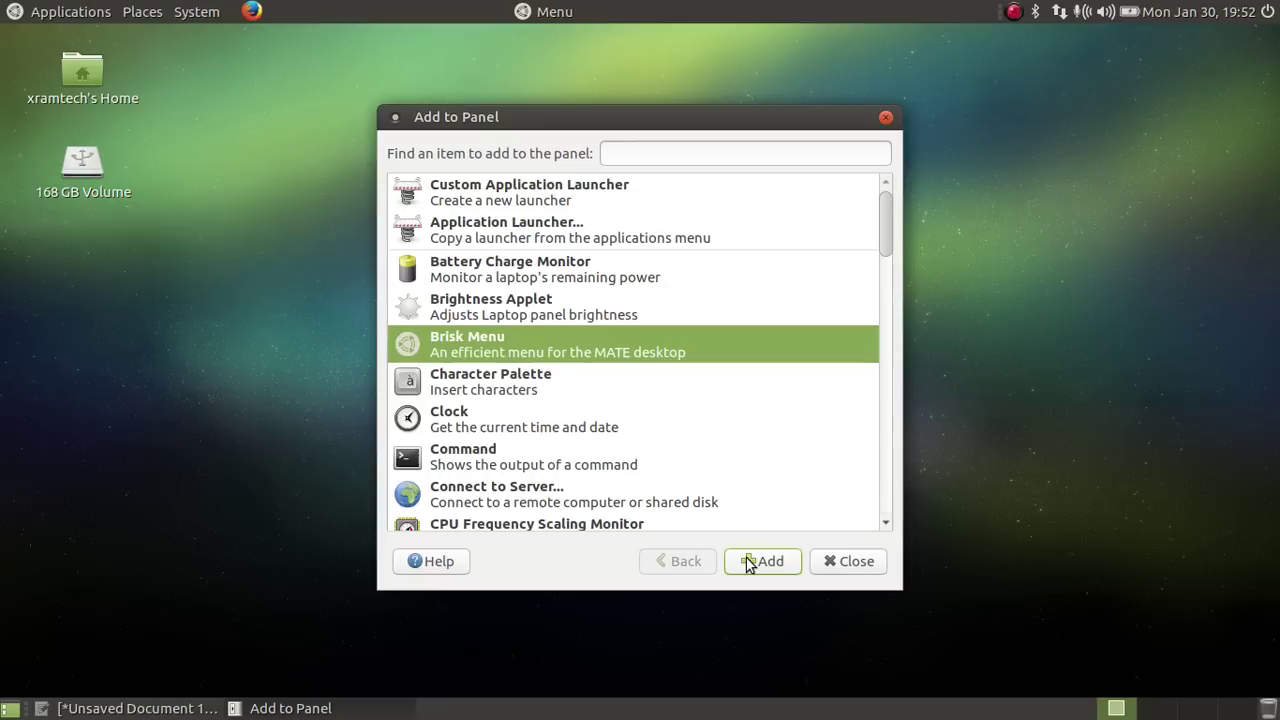
left_click(885, 117)
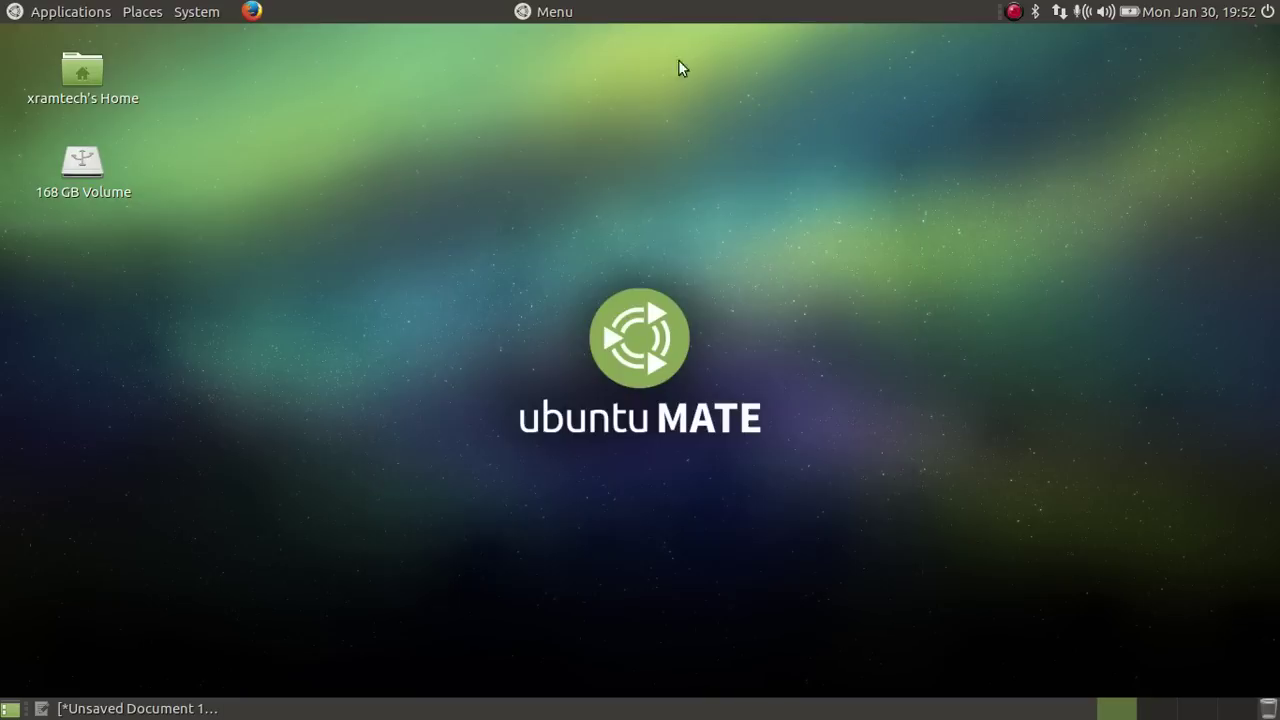
Open Brisk Menu, examine the application categories from Accessories through Universal Access, and close the menu
left_click(518, 13)
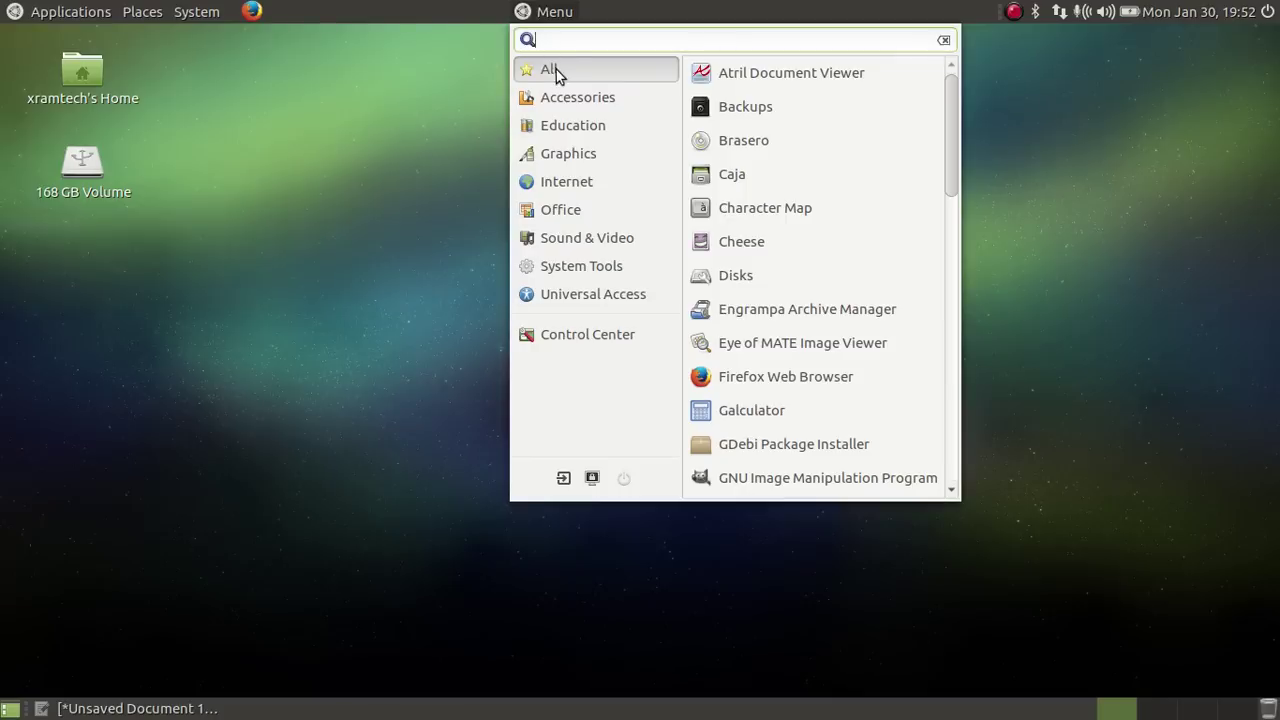
left_click(560, 97)
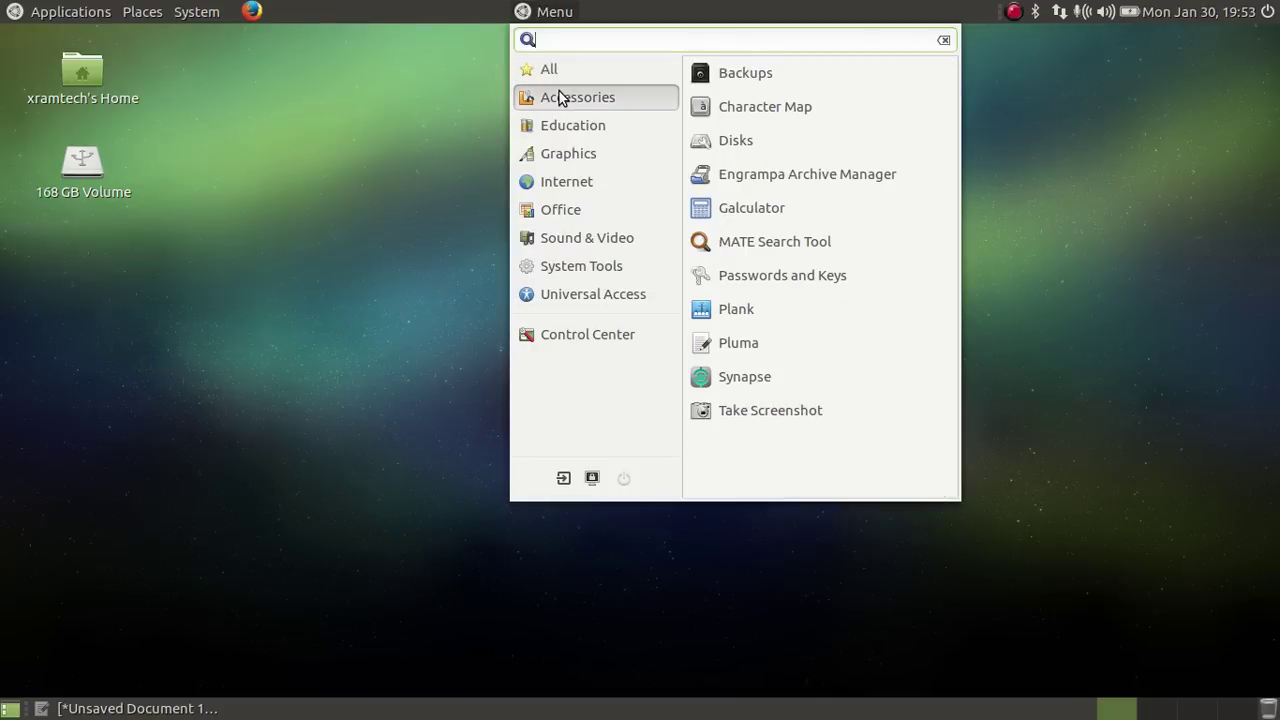
left_click(560, 127)
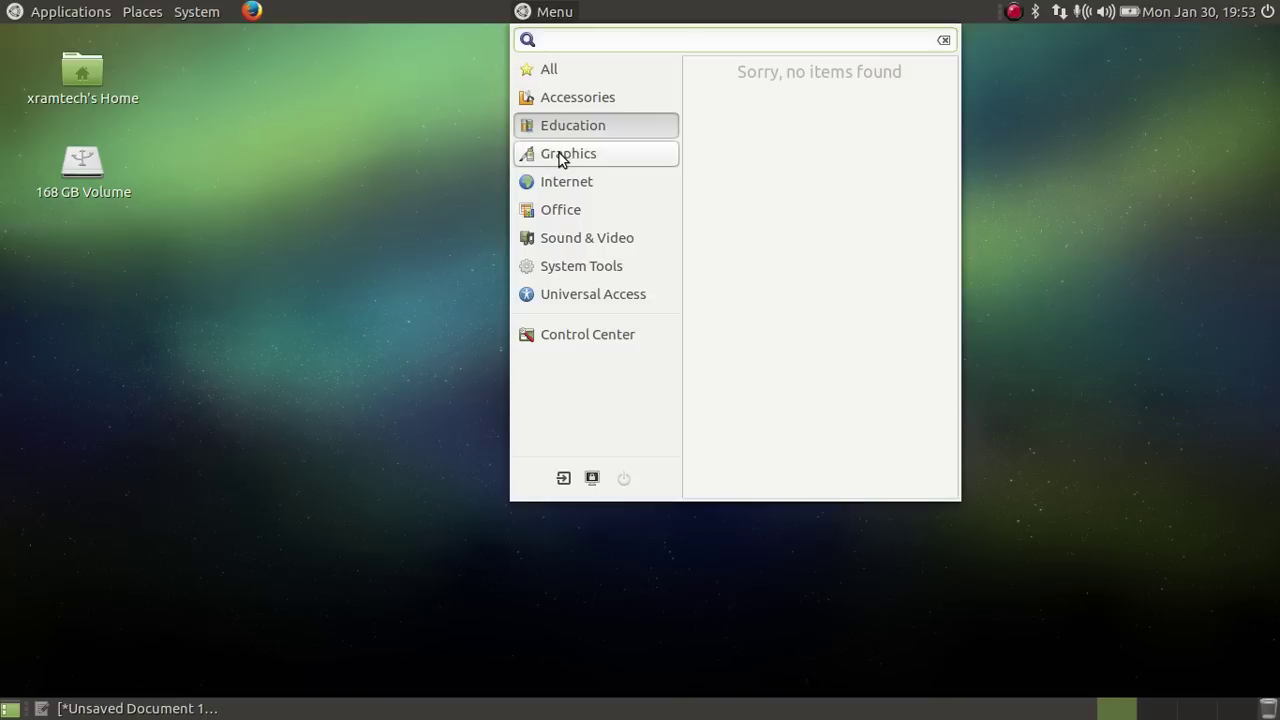
left_click(560, 154)
left_click(562, 184)
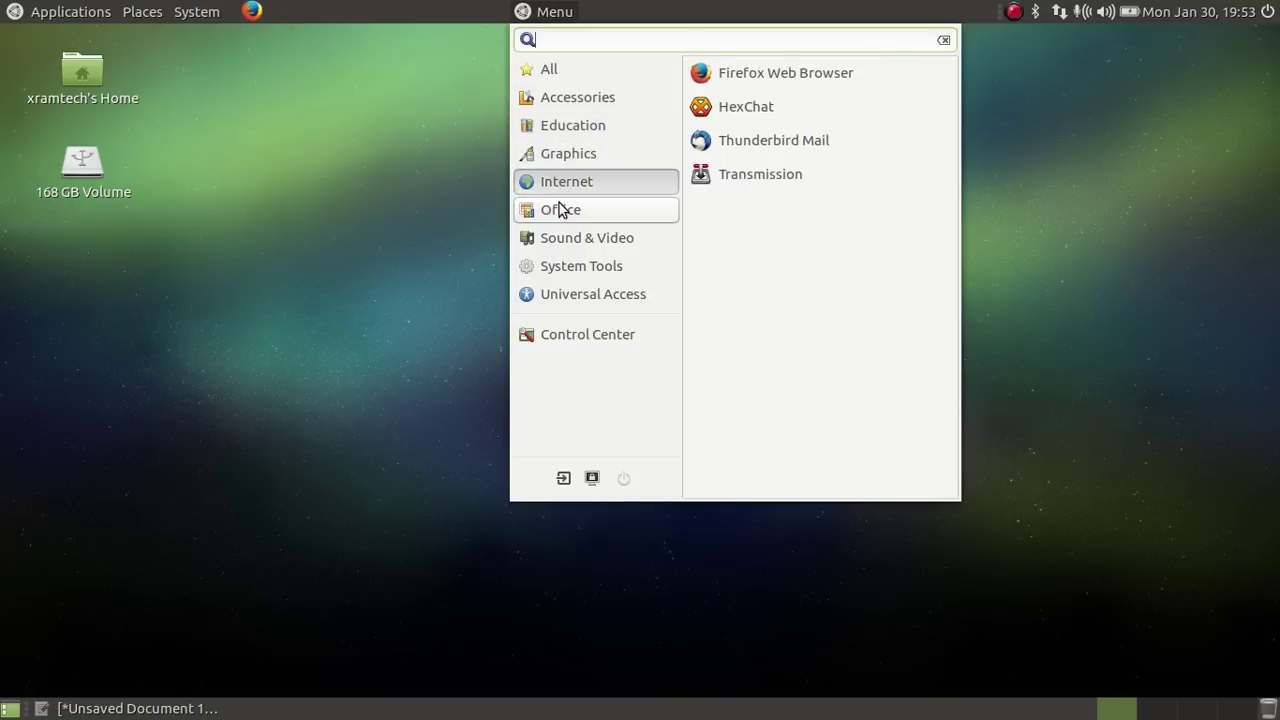
left_click(560, 210)
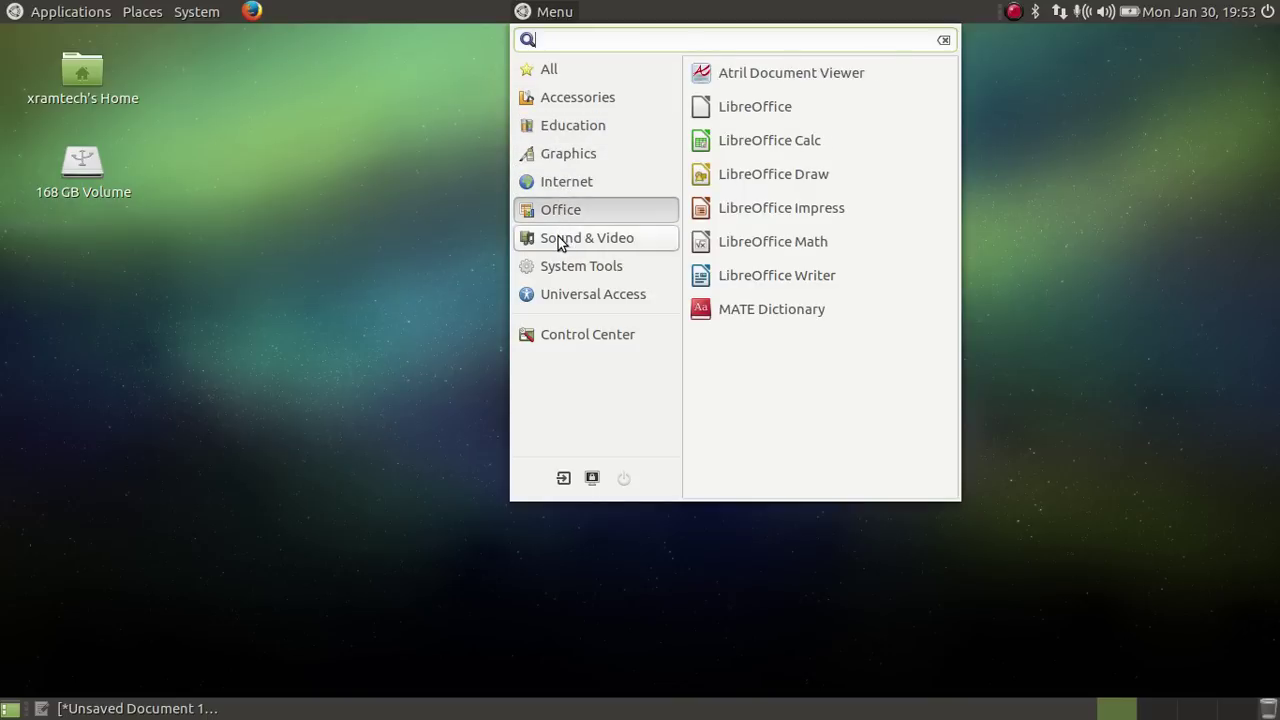
left_click(562, 240)
left_click(557, 268)
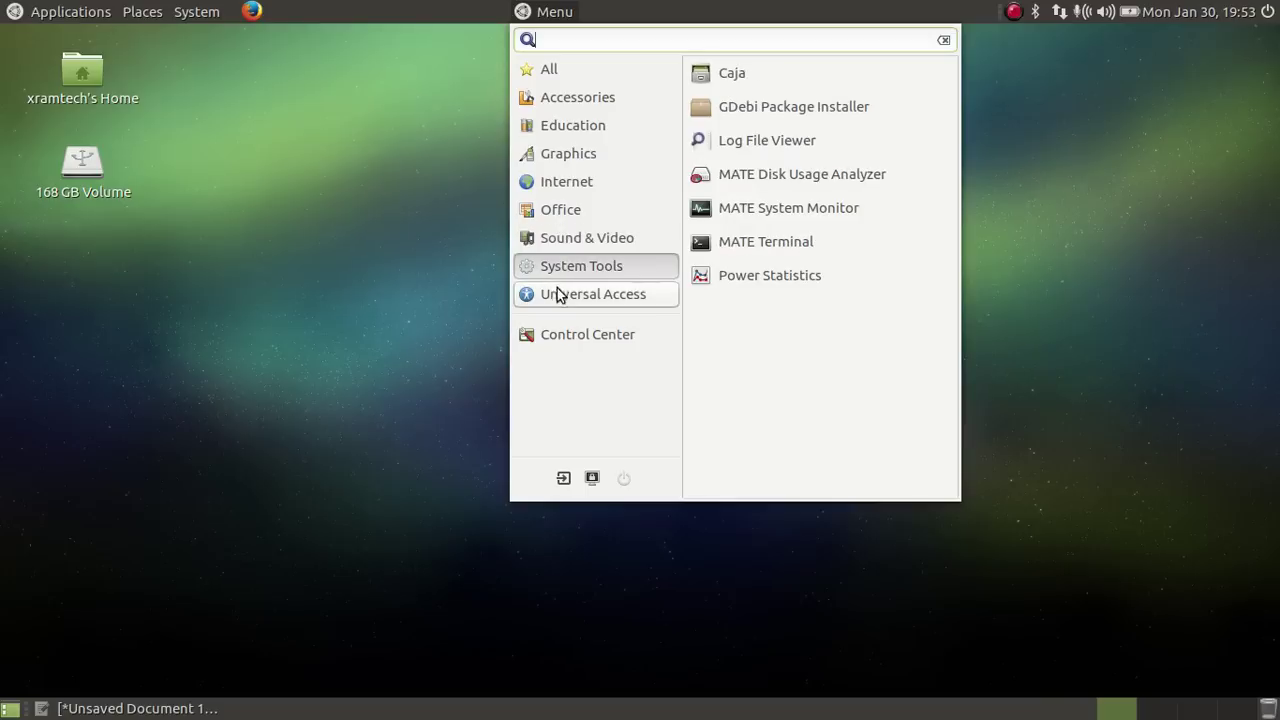
left_click(557, 294)
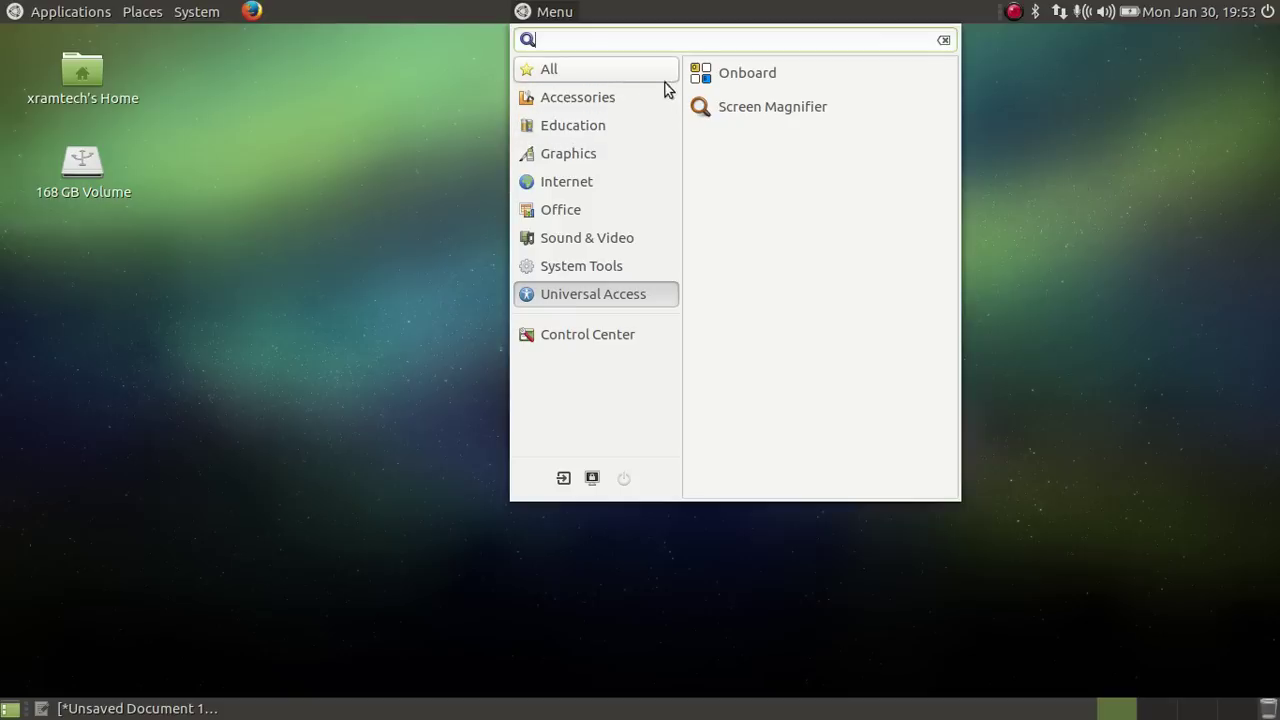
left_click(556, 13)
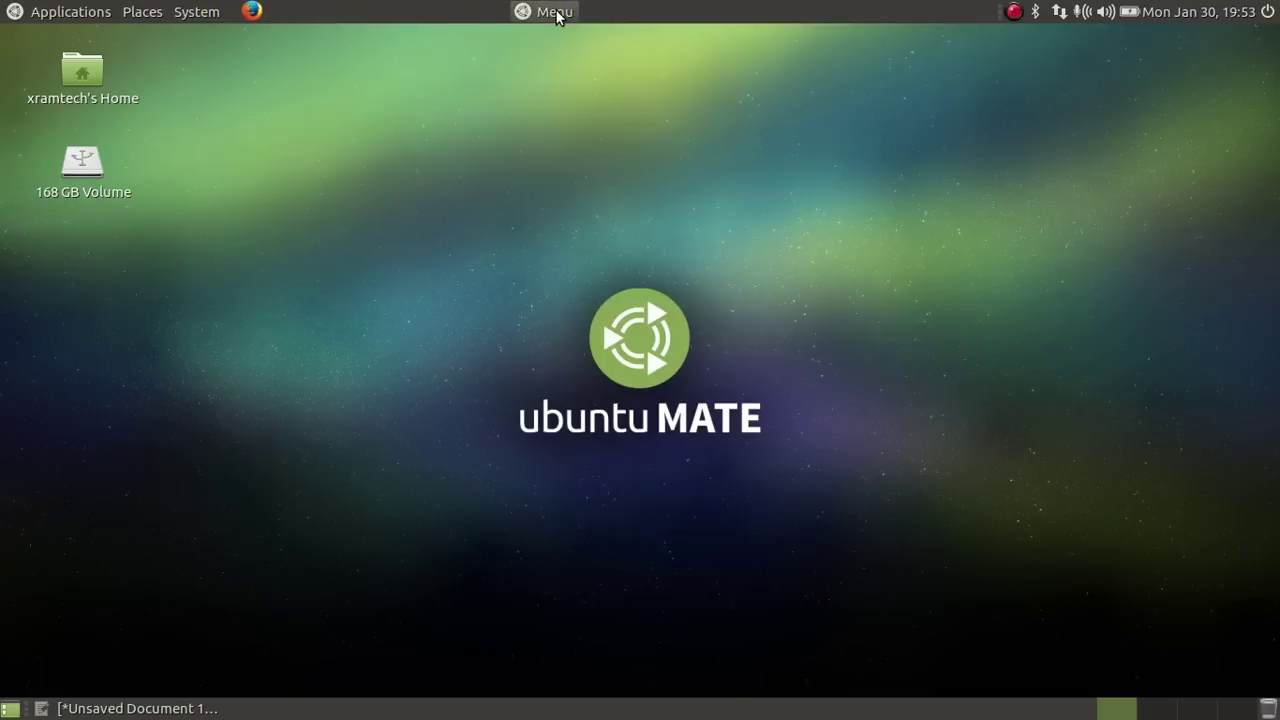
Remove the old Applications, Places and System menu bar from the panel and move Brisk Menu to the start of the panel
right_click(83, 14)
left_click(85, 74)
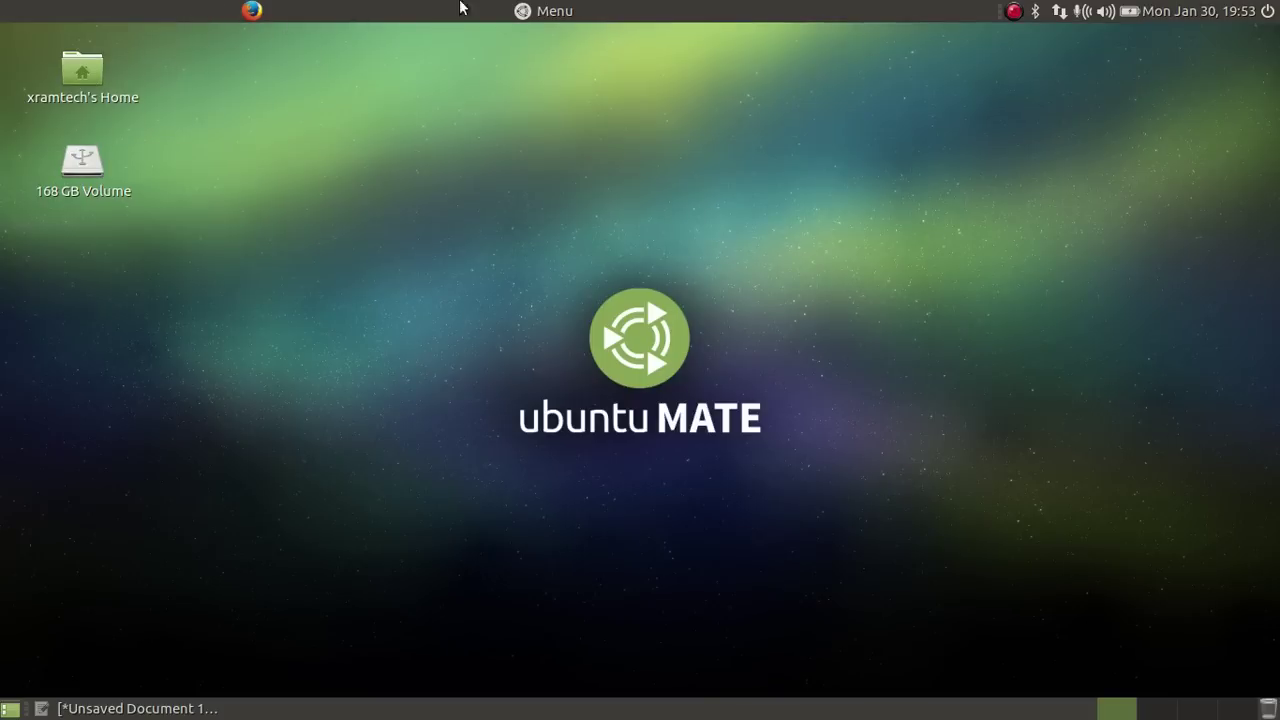
right_click(539, 14)
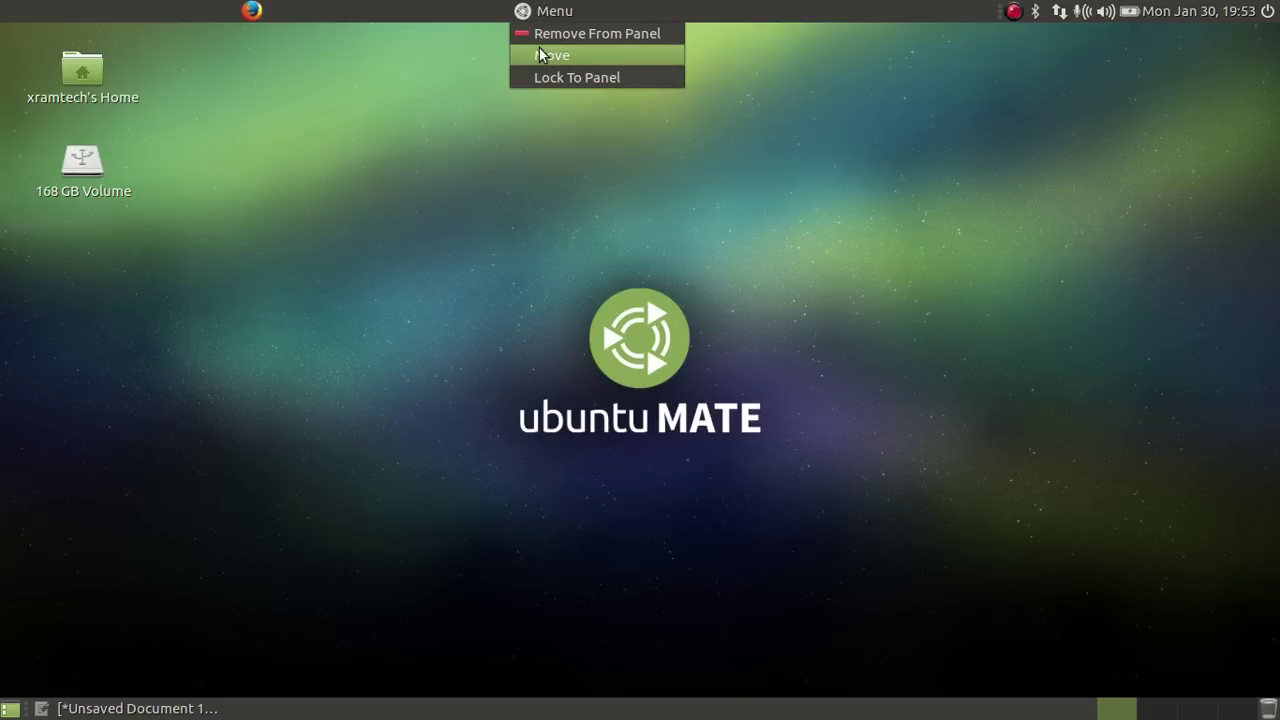
left_click(539, 55)
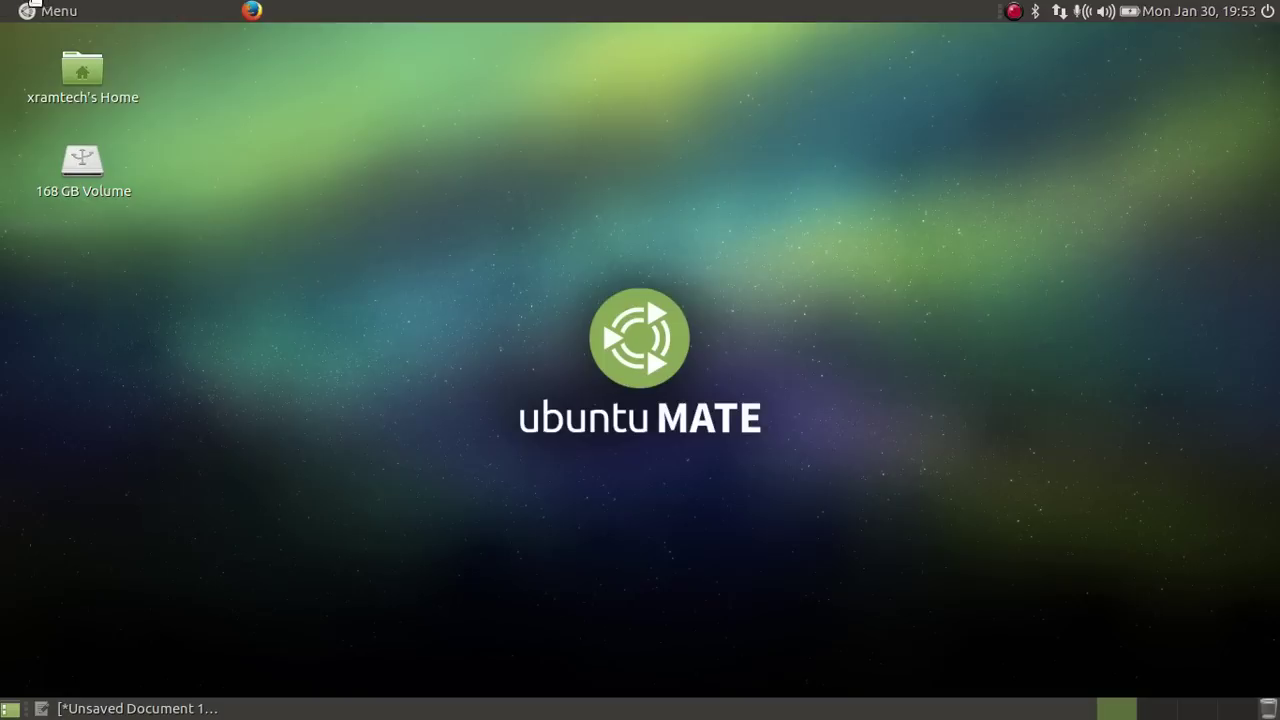
left_click(13, 12)
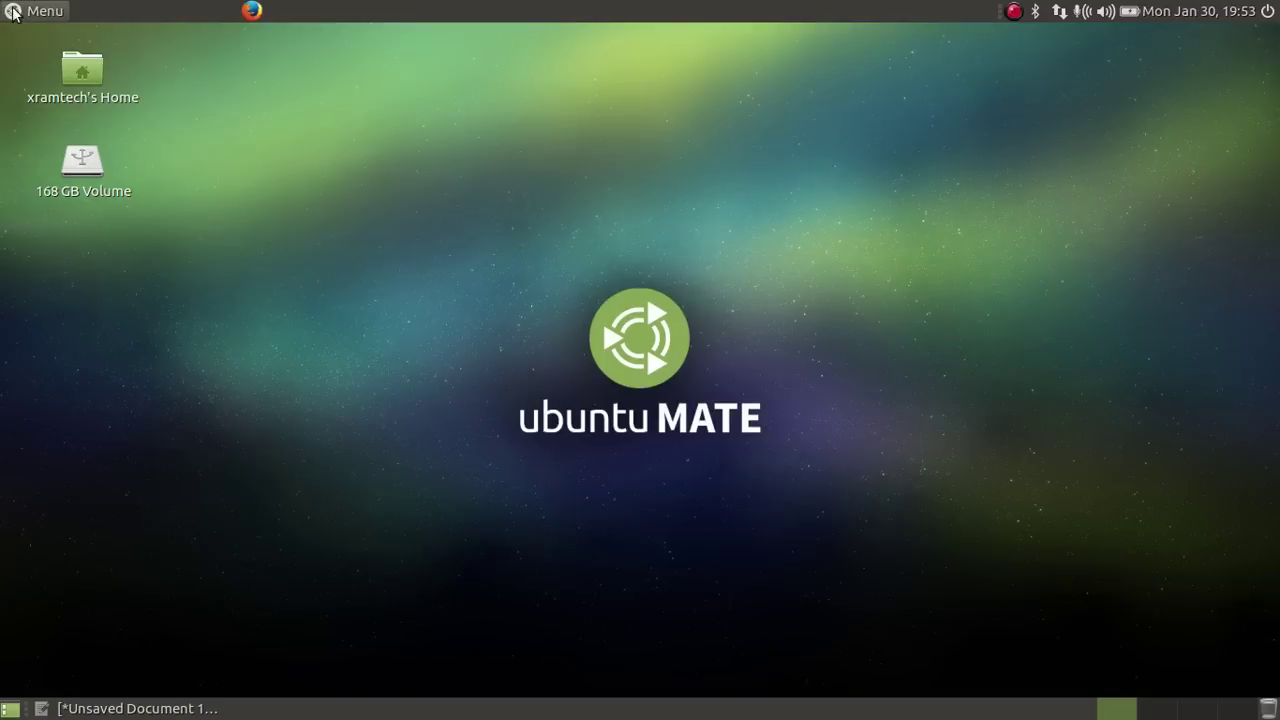
Unlock the Firefox launcher from the panel and move it directly beside Brisk Menu
right_click(252, 10)
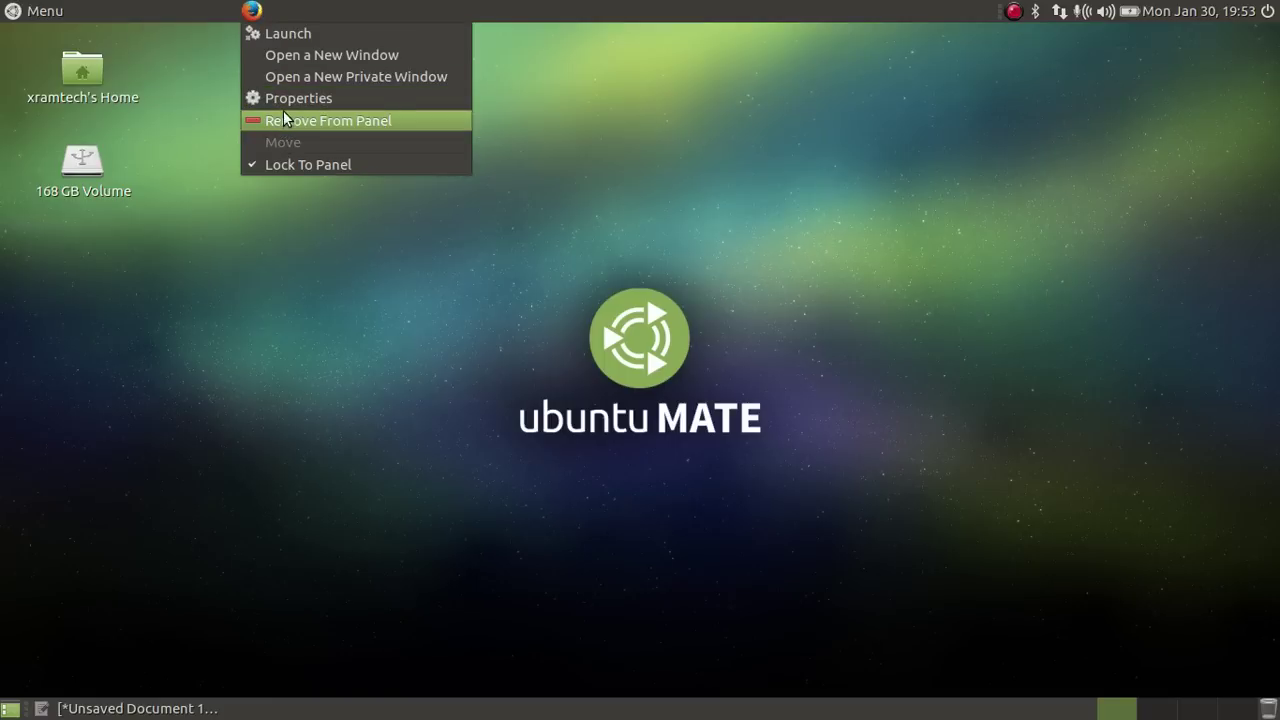
left_click(260, 166)
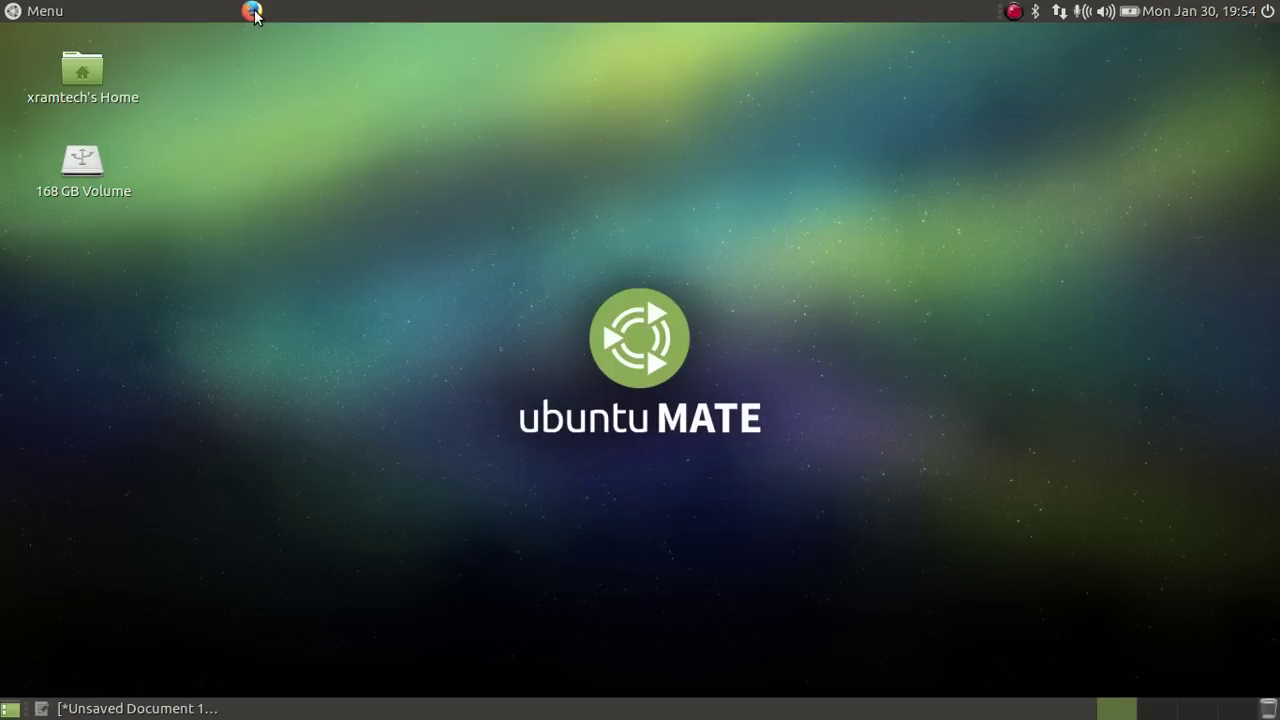
left_click_drag(250, 18, 77, 8)
Search Brisk Menu for lib, clear the search, view the Accessories category and close the menu
left_click(33, 12)
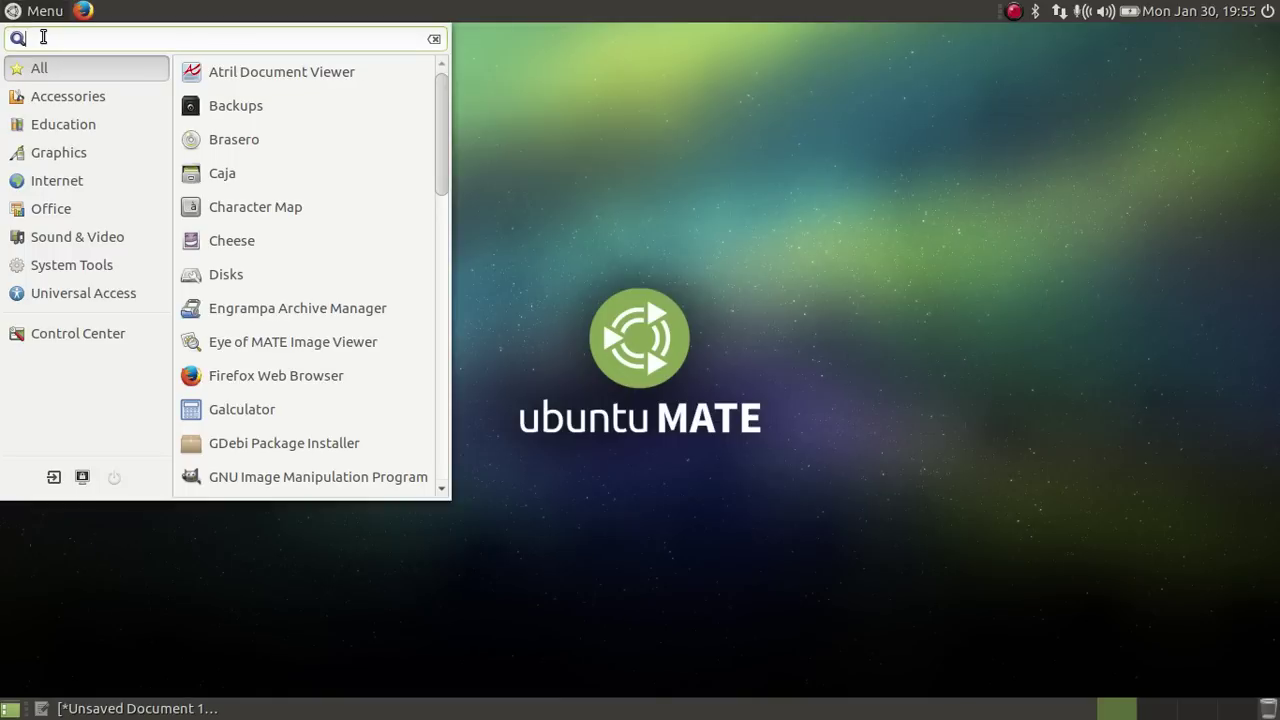
type("lib")
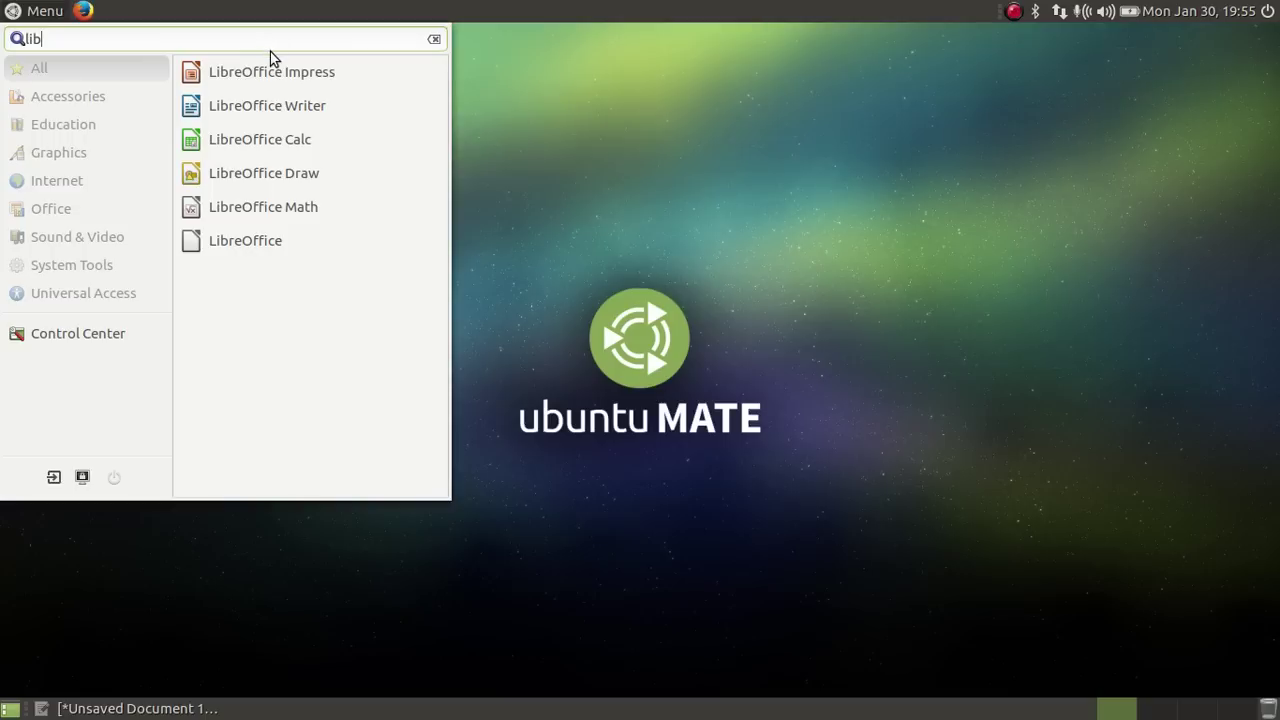
left_click(435, 39)
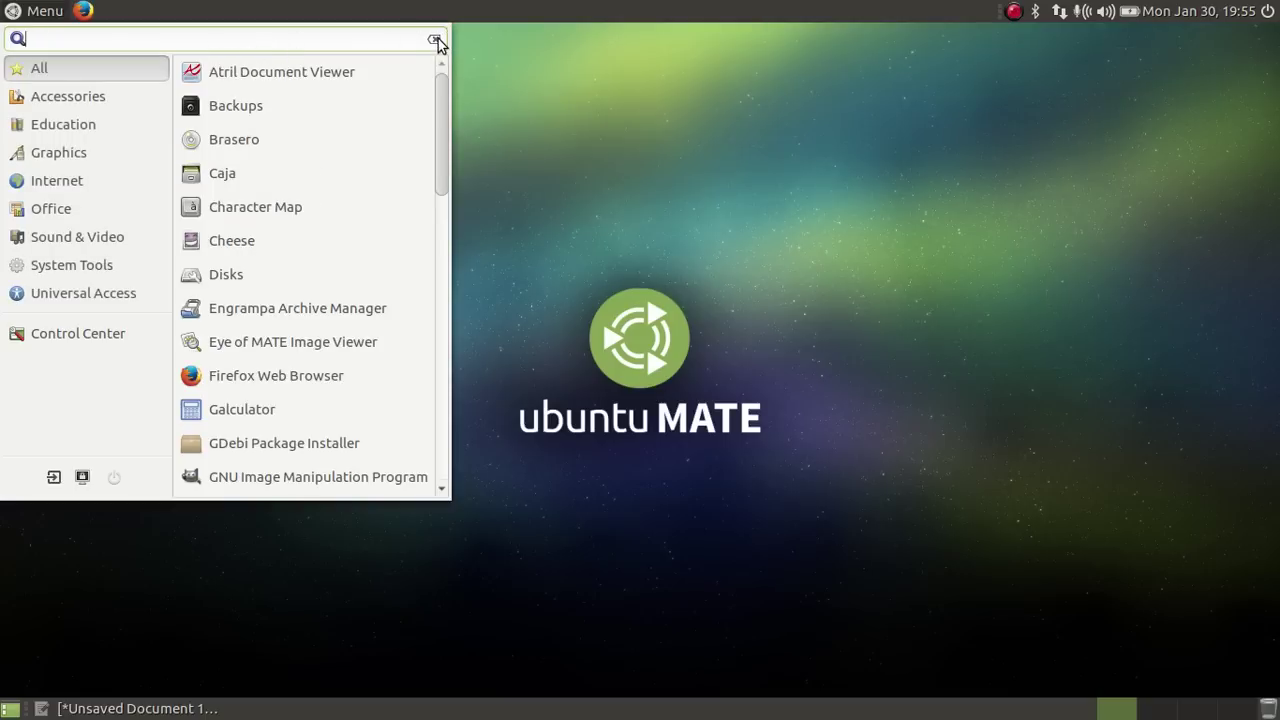
left_click(93, 102)
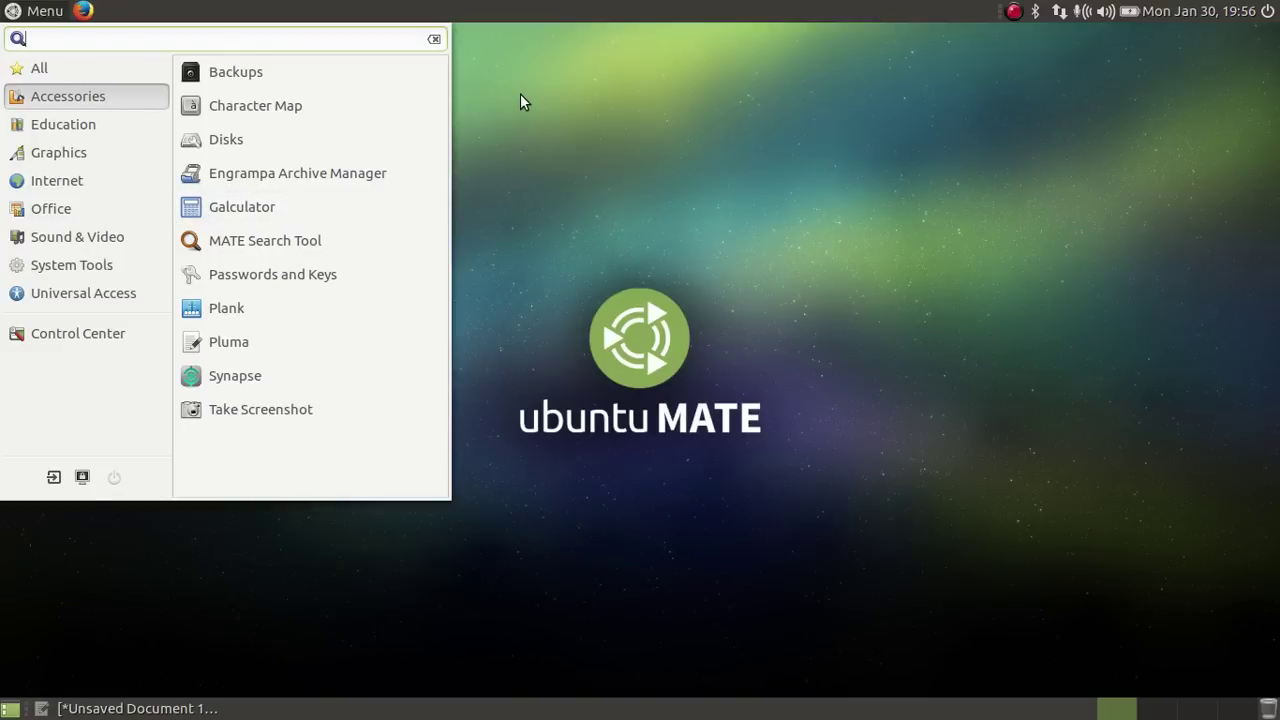
left_click(499, 43)
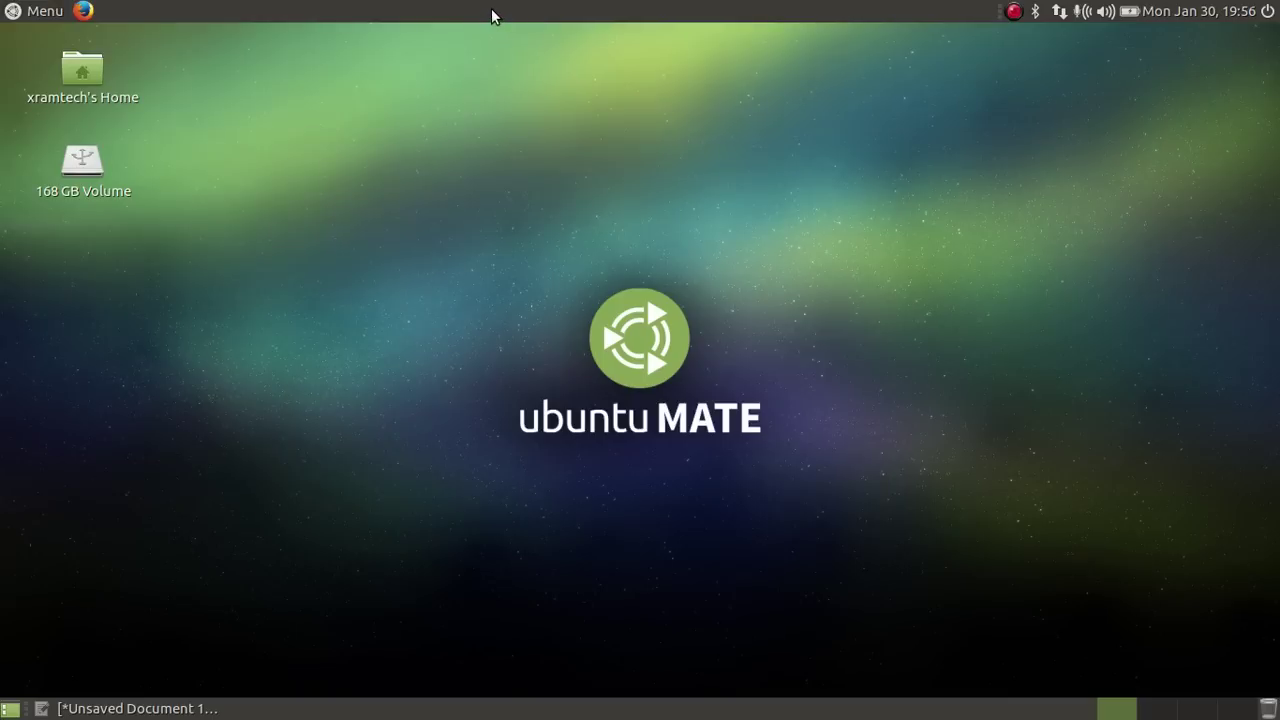
Add an application launcher for Galculator from the Accessories category to the panel that holds Brisk Menu
right_click(491, 12)
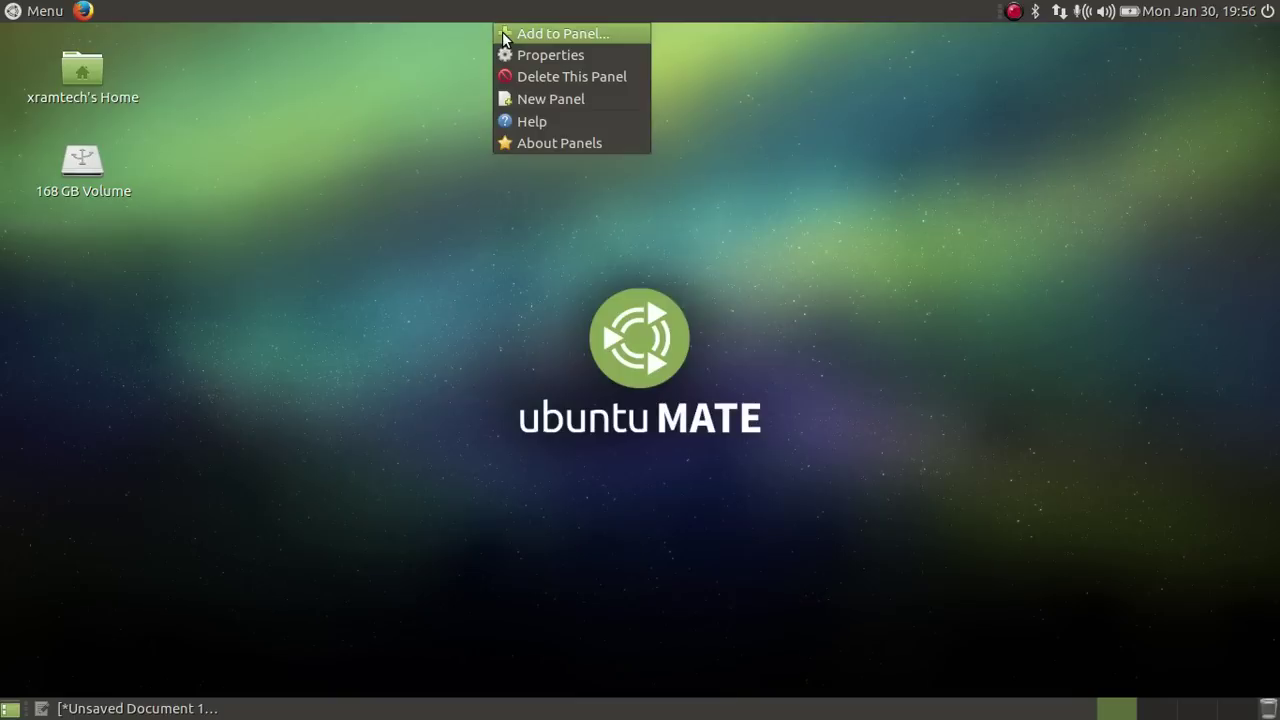
left_click(504, 37)
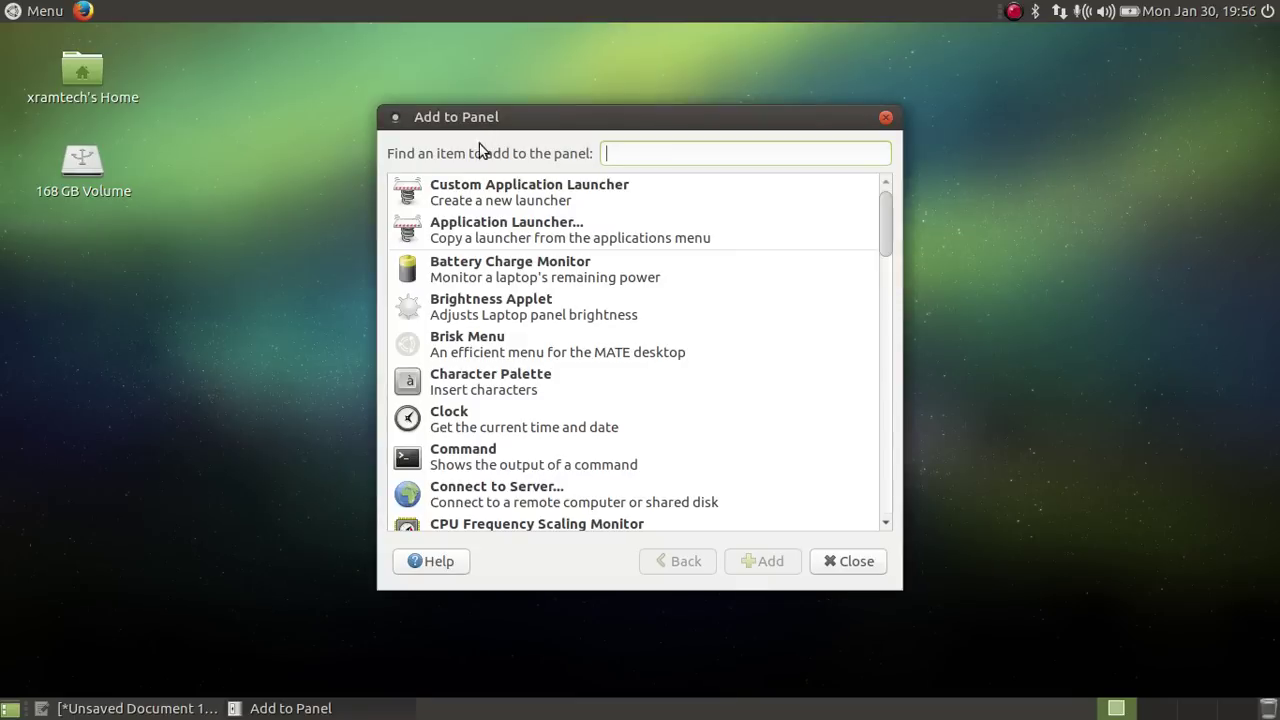
left_click(464, 229)
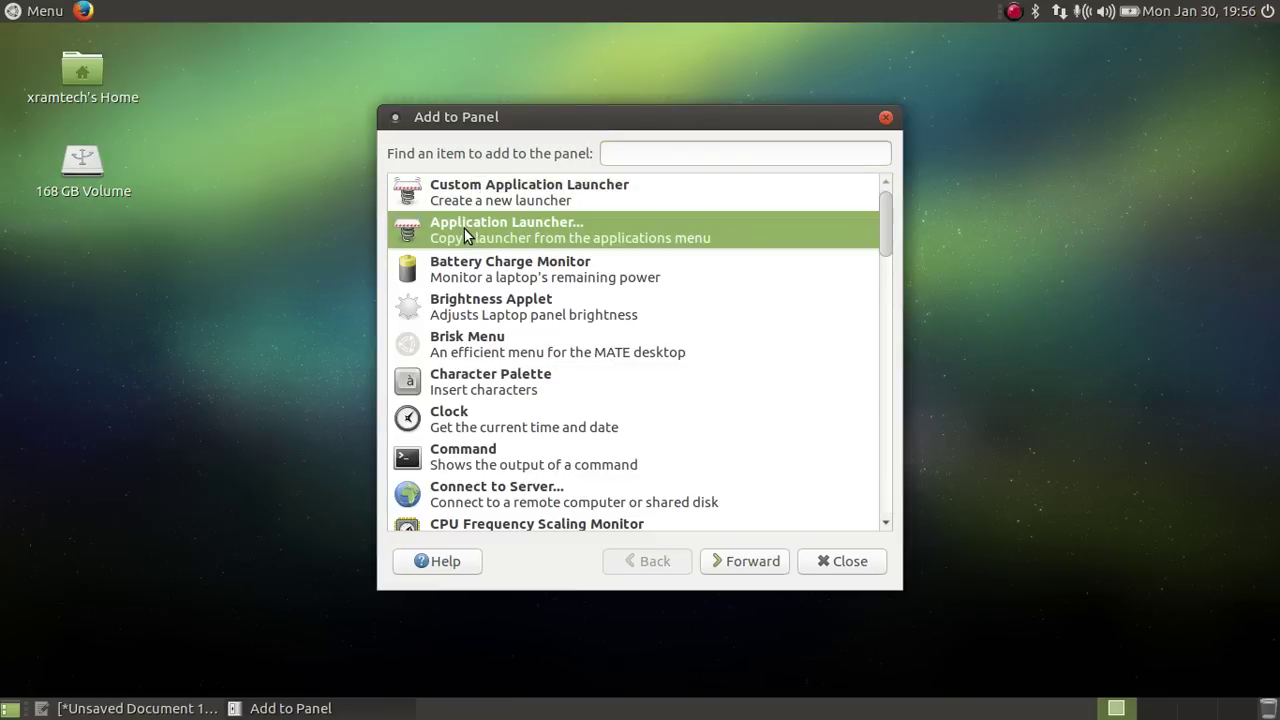
left_click(752, 563)
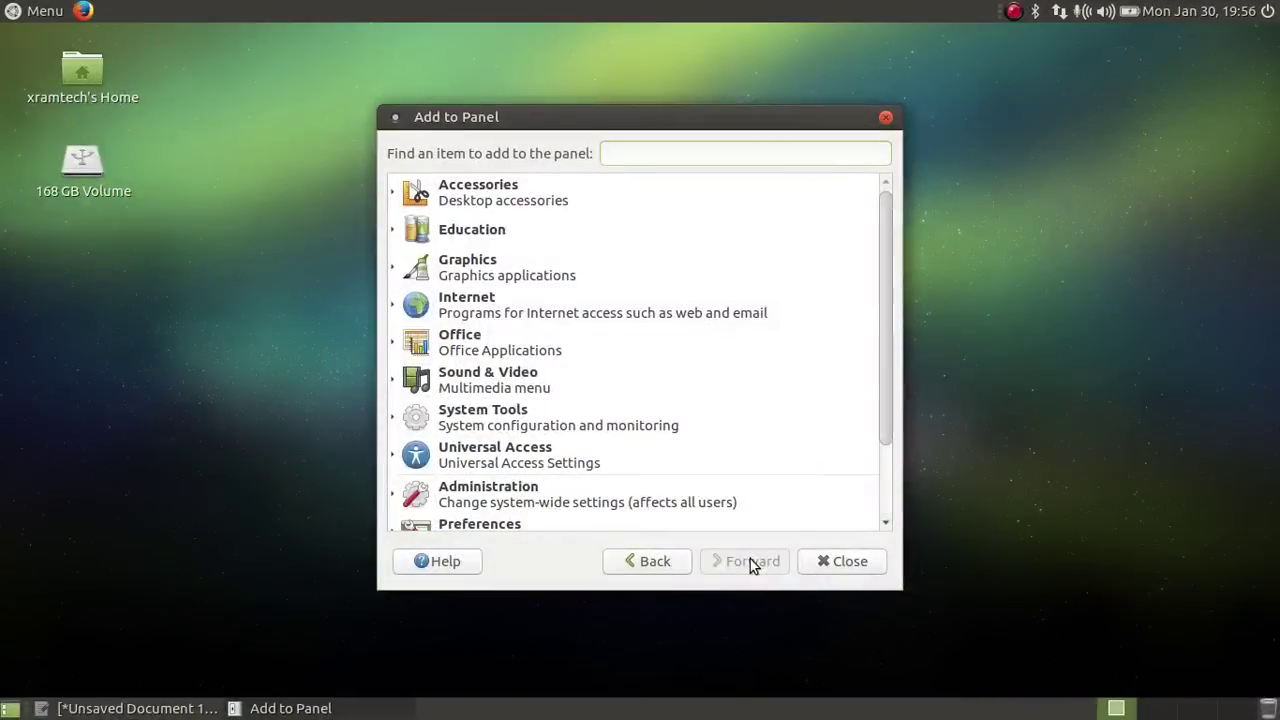
left_click(398, 198)
left_click(396, 196)
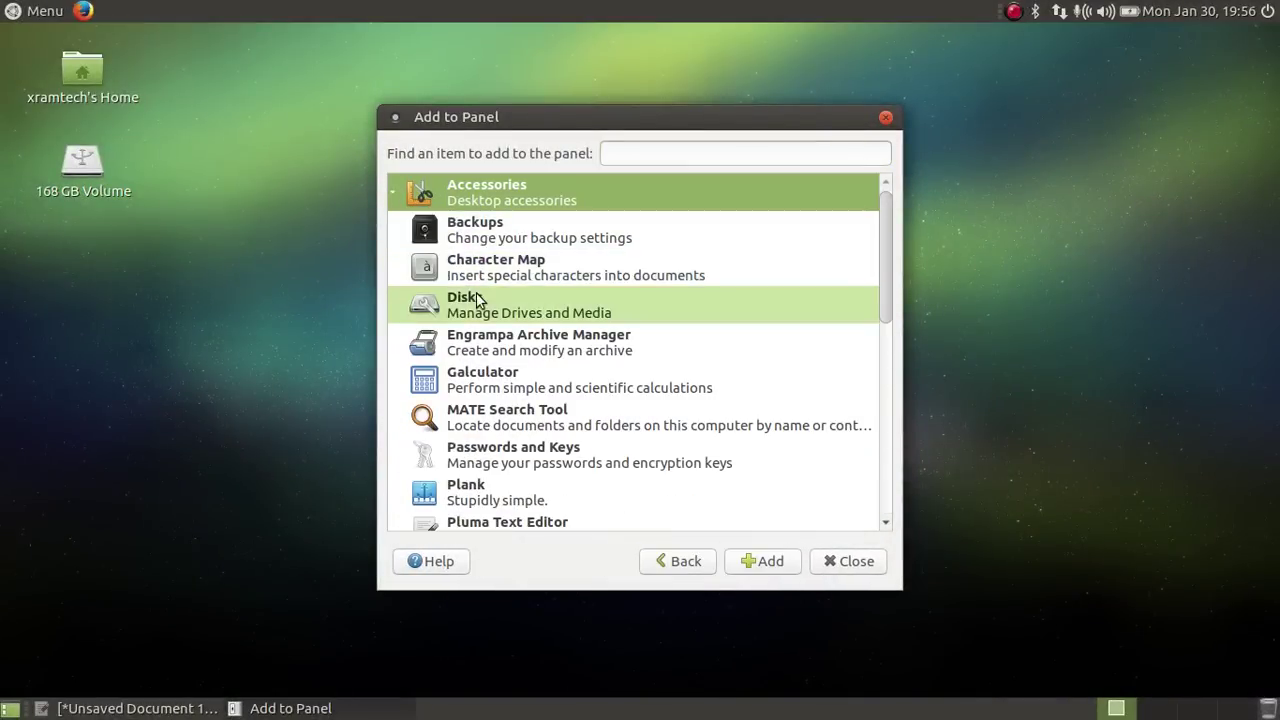
left_click(463, 387)
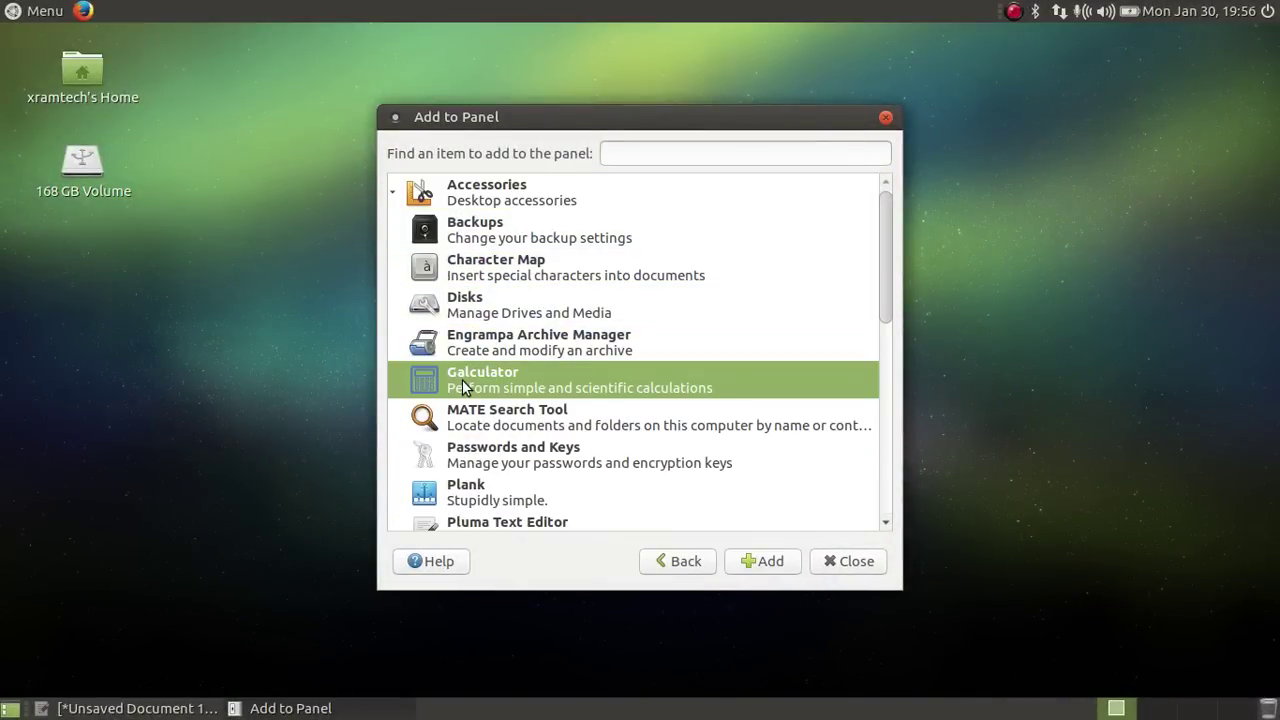
left_click(760, 563)
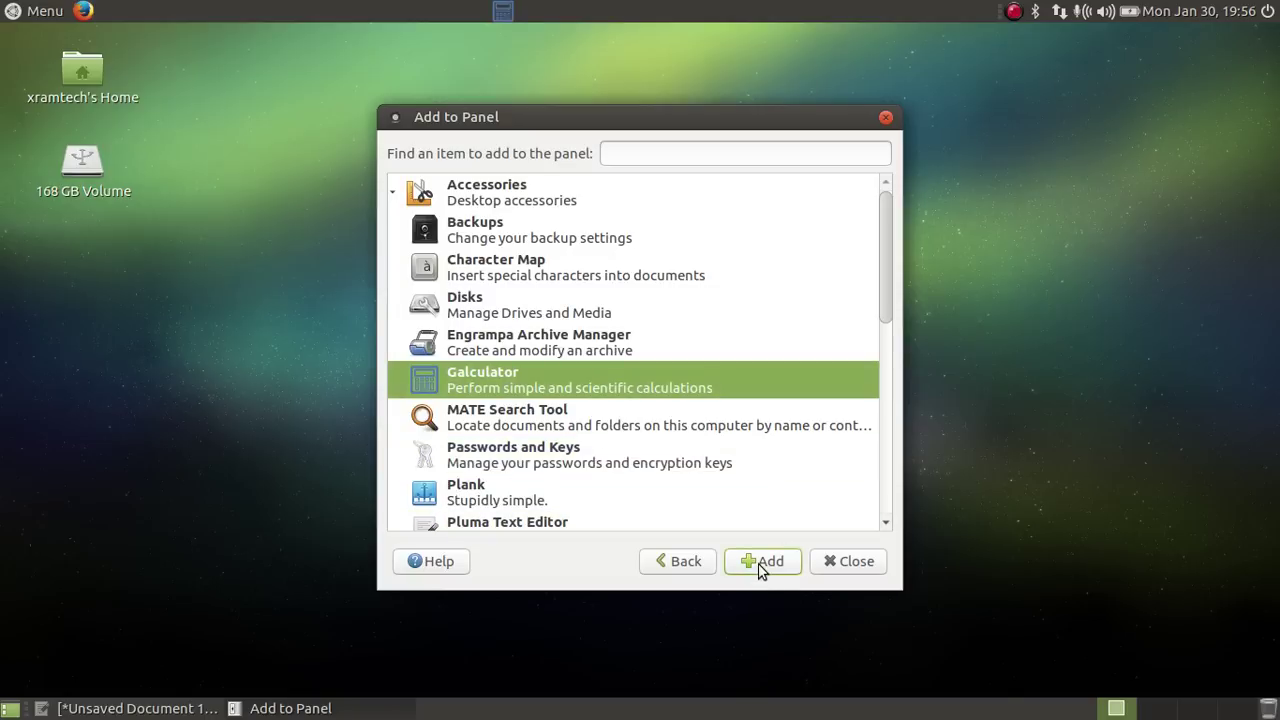
left_click(847, 562)
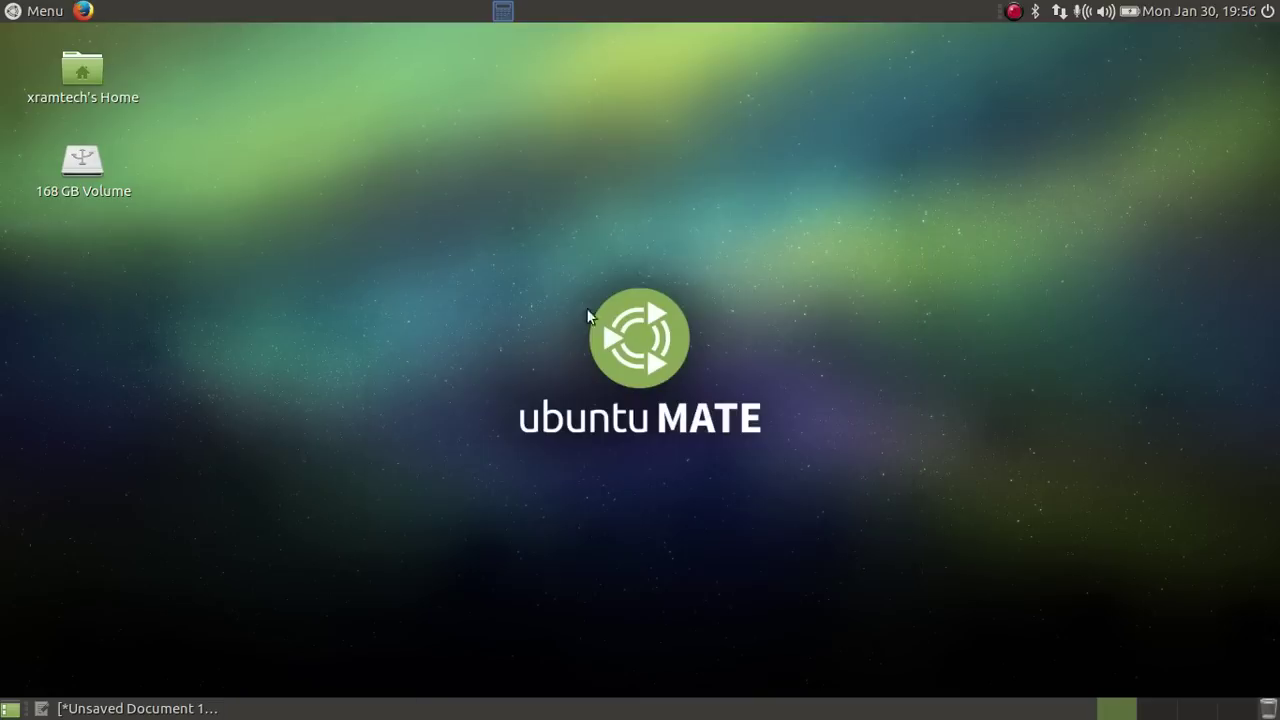
Open and close Galculator from its panel launcher, and move that launcher directly beside the Firefox launcher
left_click(500, 12)
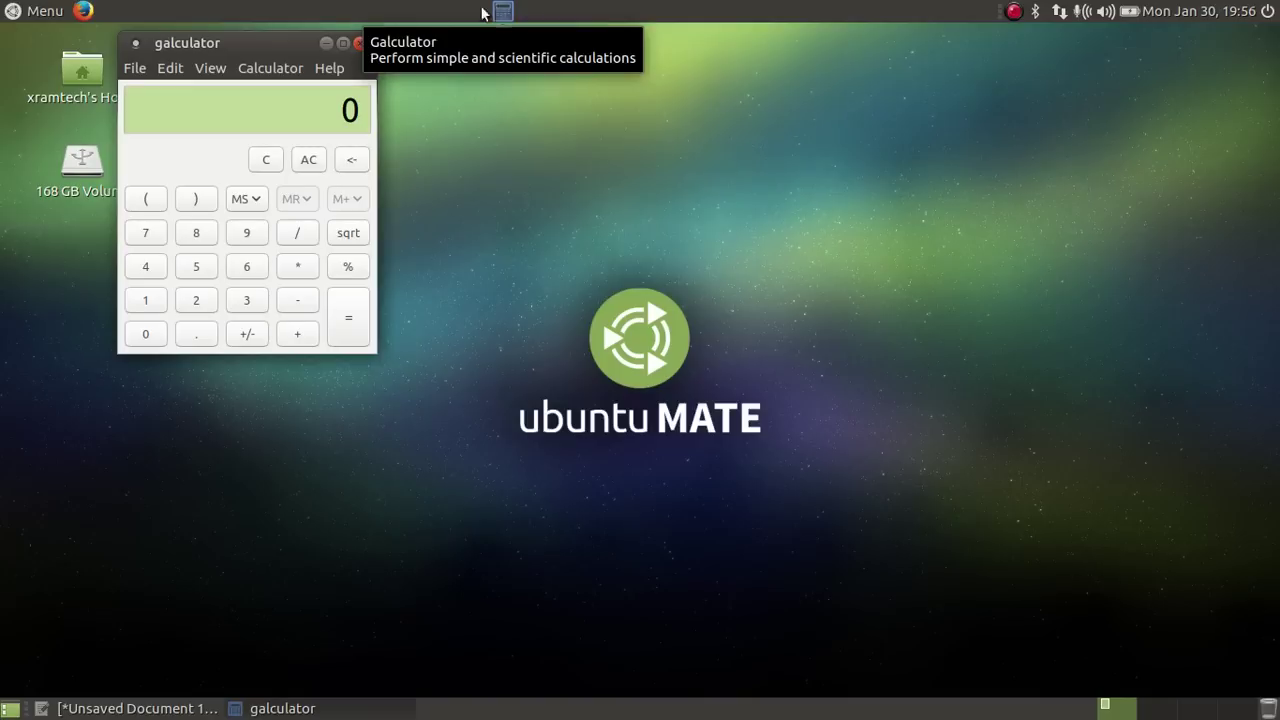
left_click(359, 40)
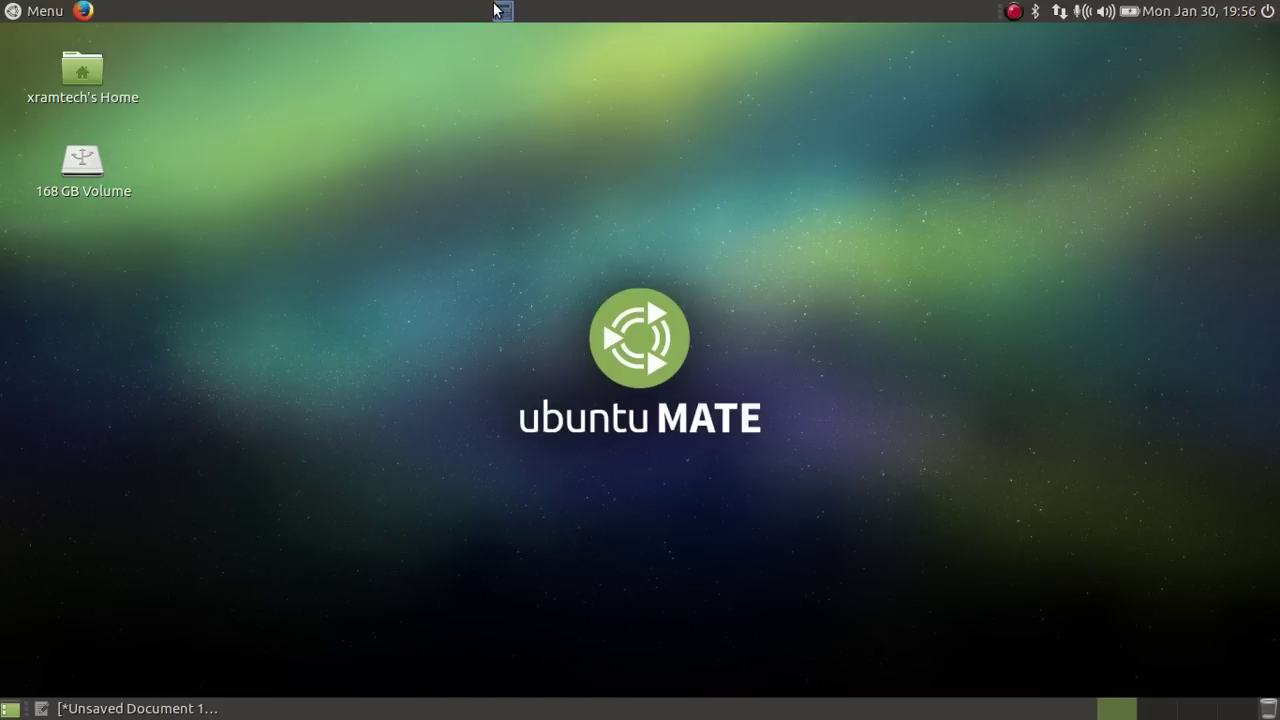
right_click(500, 12)
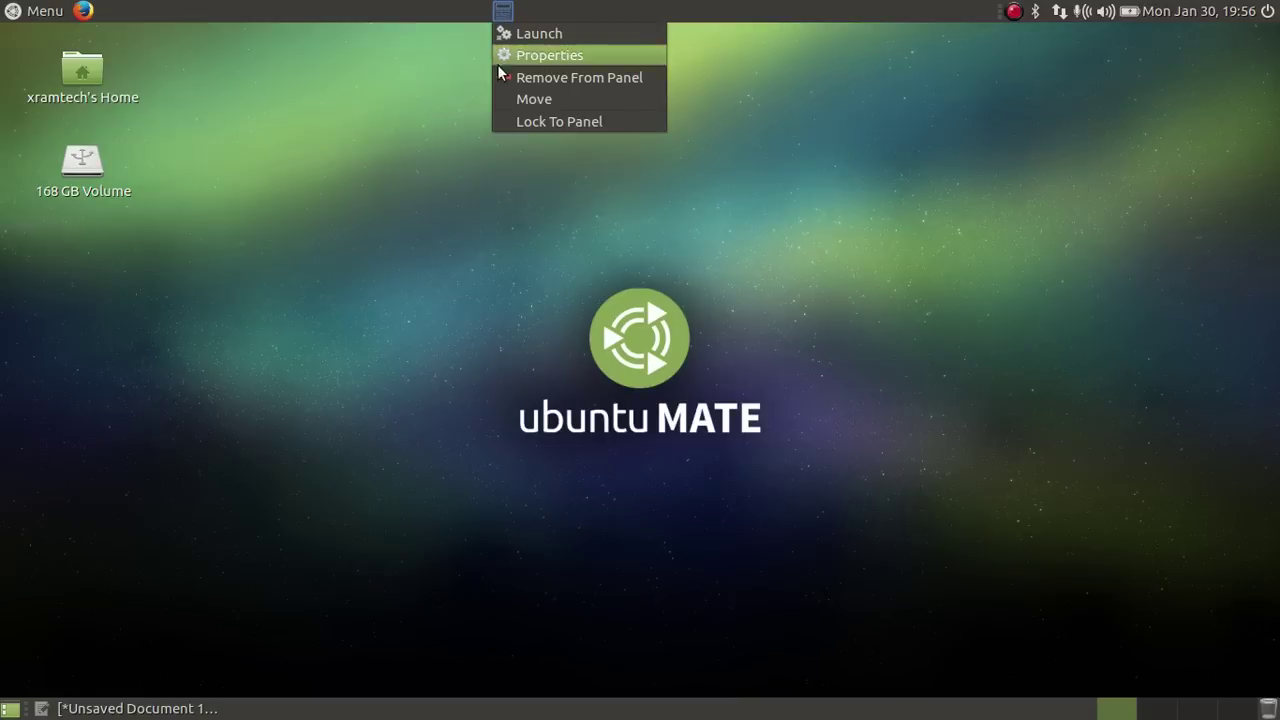
left_click(496, 97)
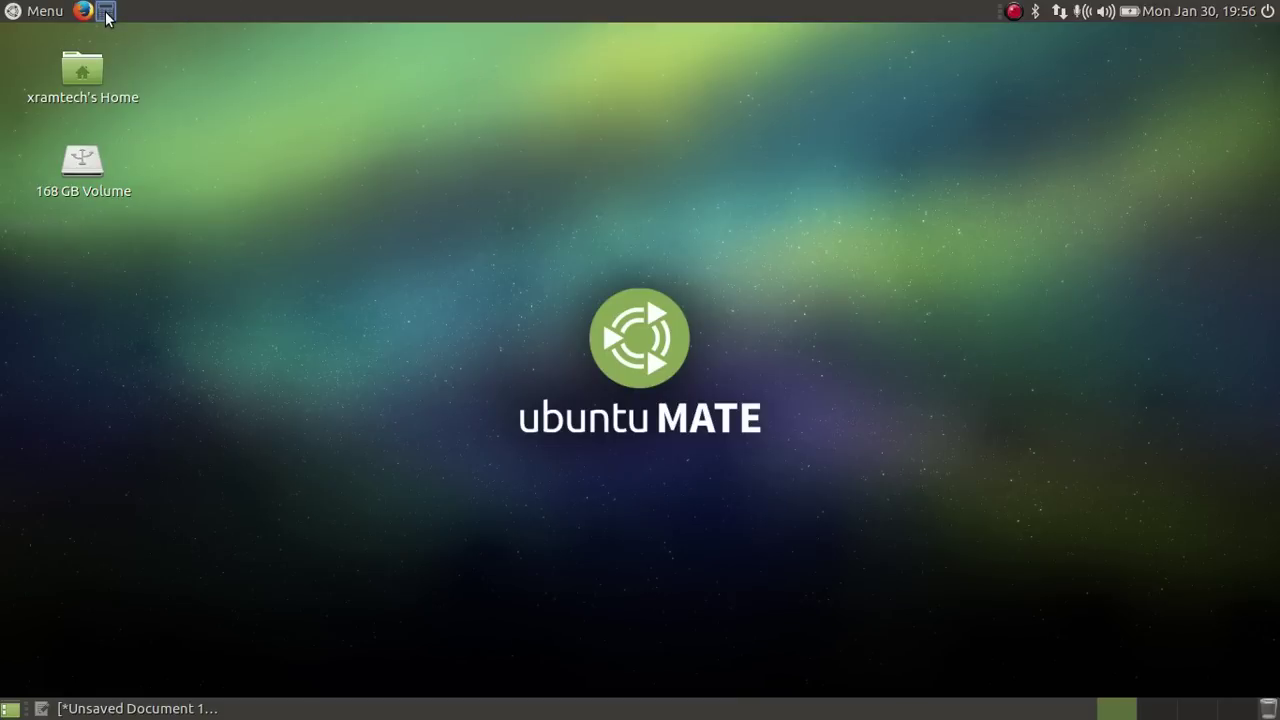
left_click(105, 11)
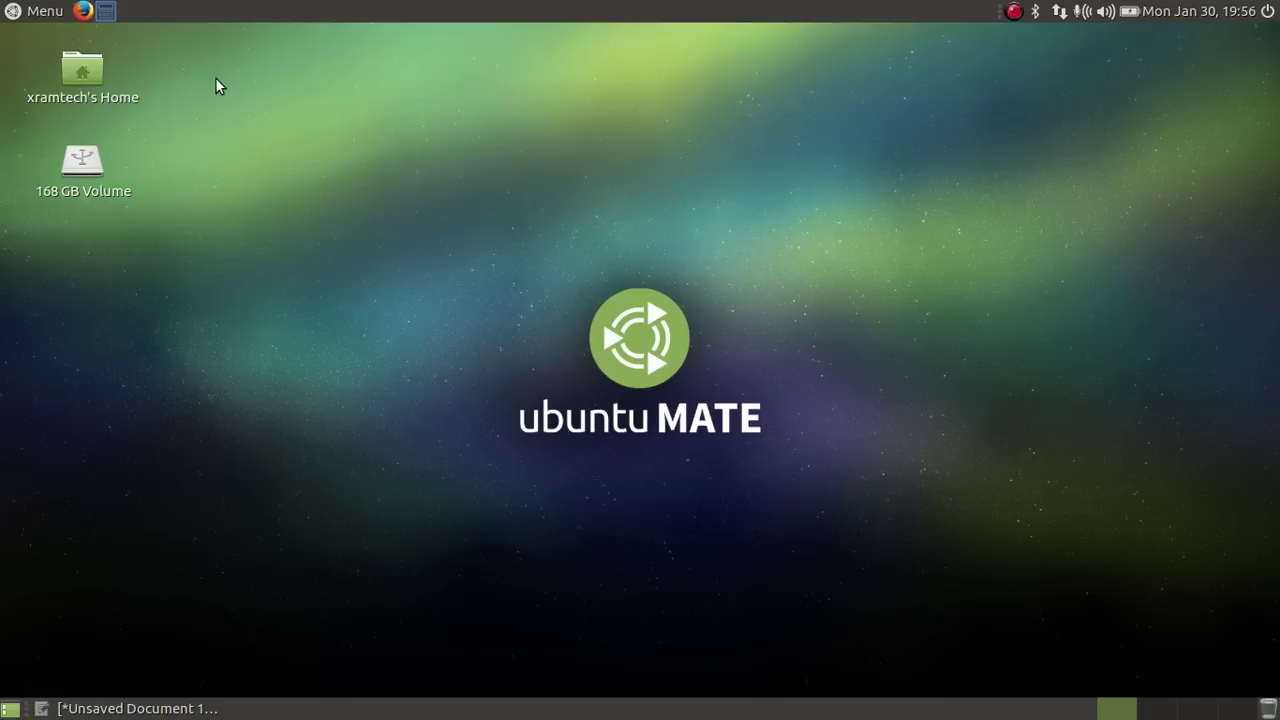